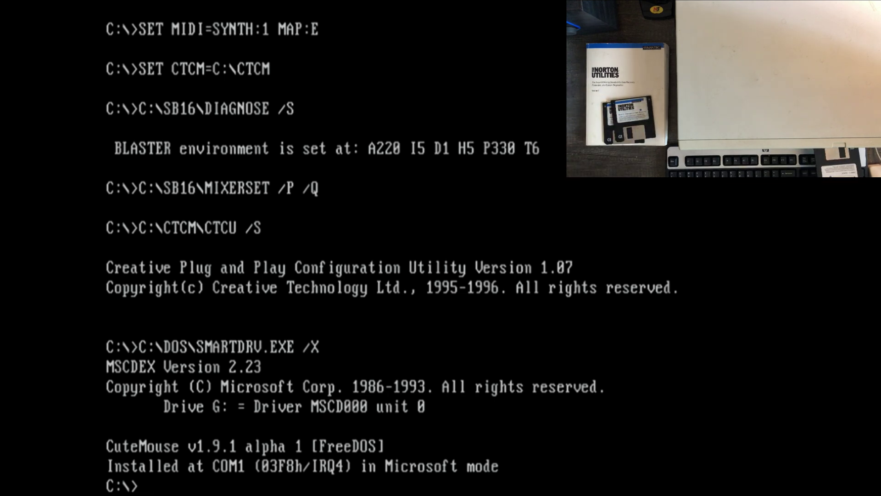
- Switch to drive A:, list the floppy's files with dir, and run install
type("a:")
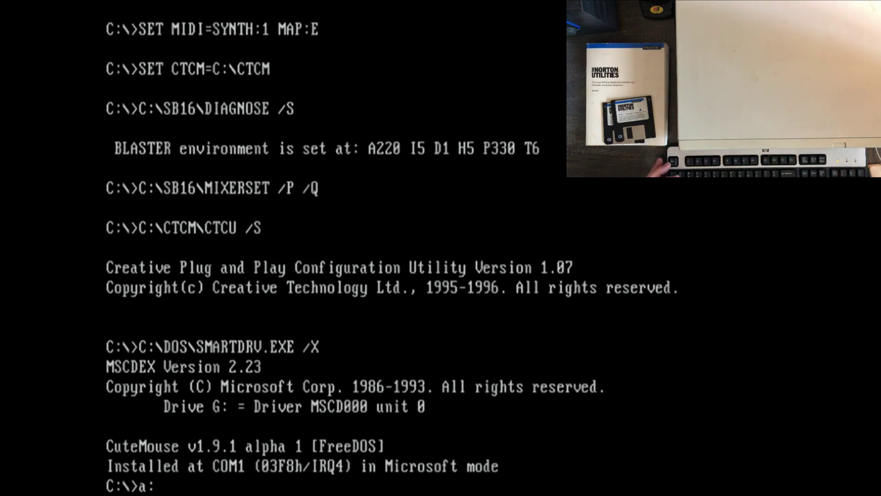
key("Return")
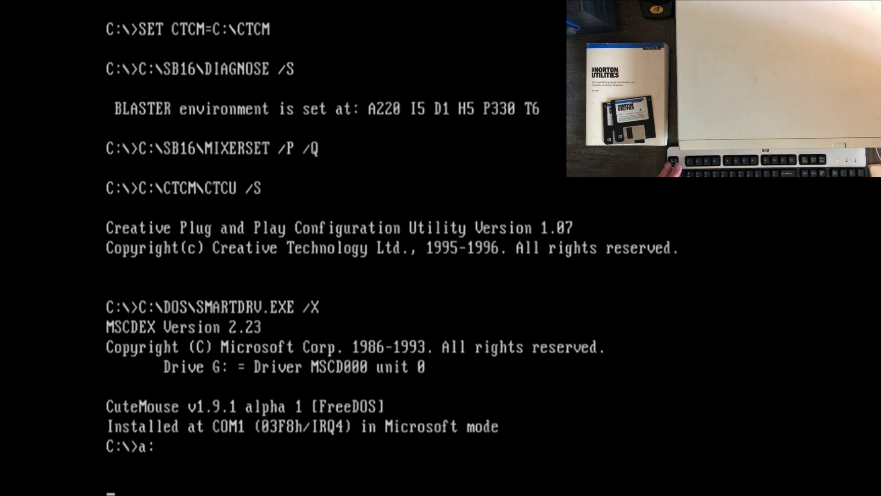
type("dir")
key("Return")
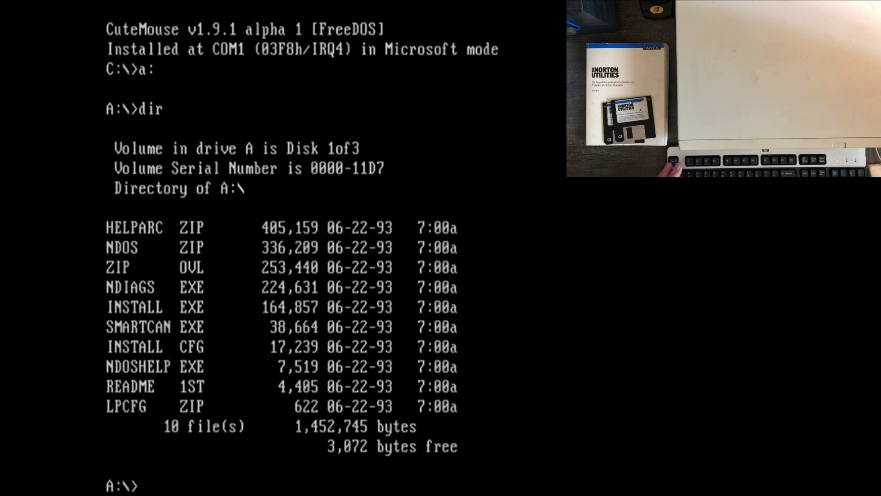
type("install")
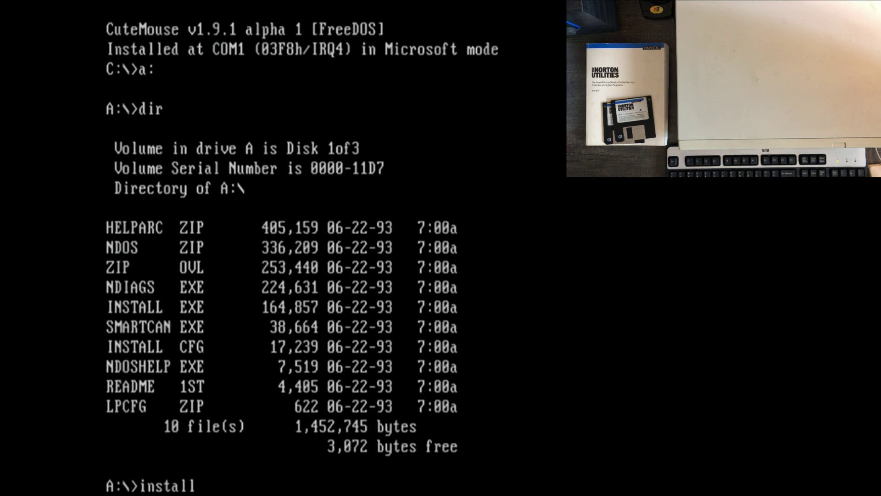
key("Return")
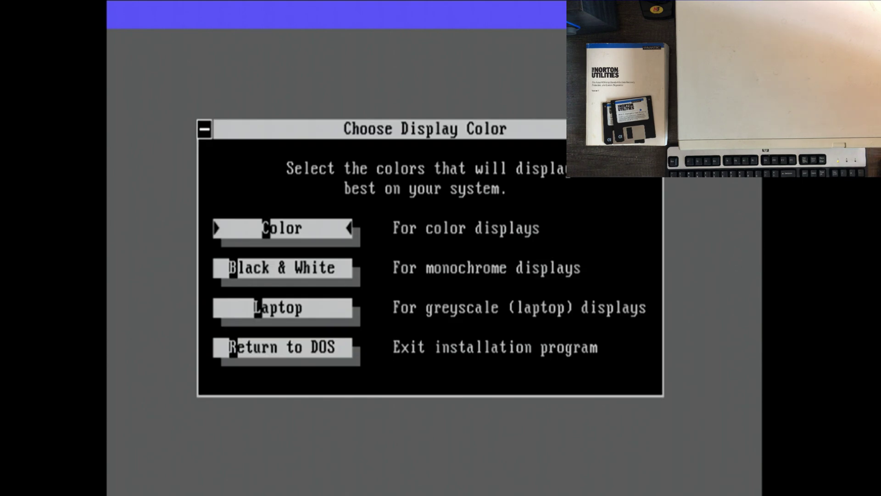
- Choose the colour display and get past the erased-files warning and installation overview
left_click(296, 228)
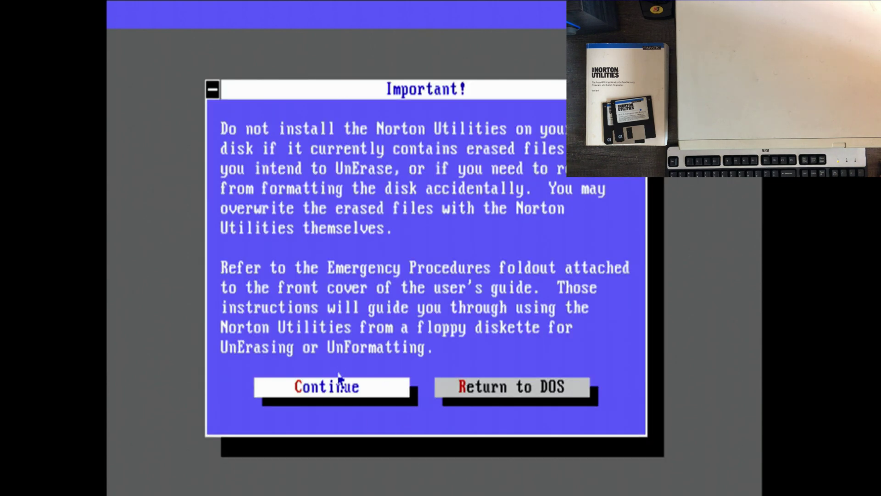
left_click(338, 395)
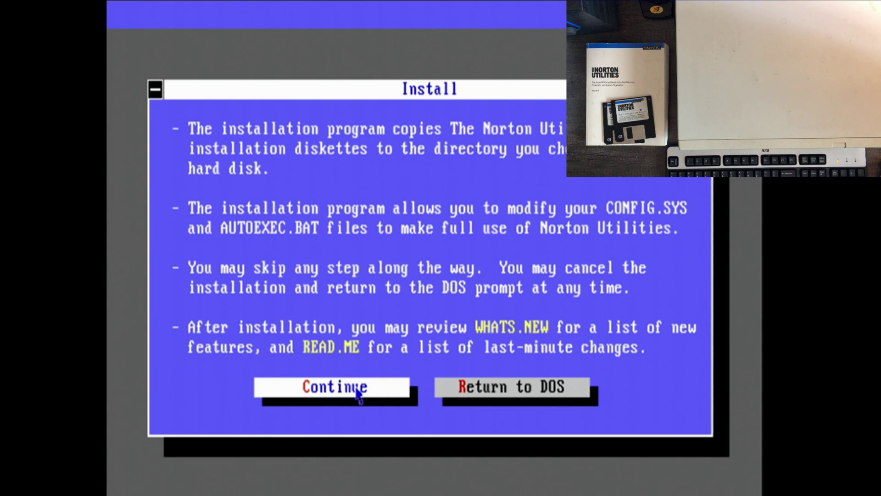
left_click(356, 389)
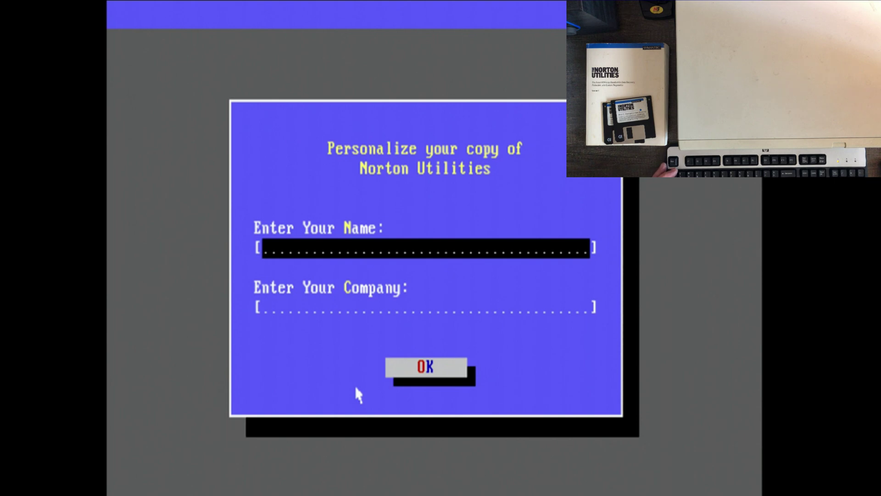
- Enter the user's name in the personalisation form and confirm it
type("Shadpw")
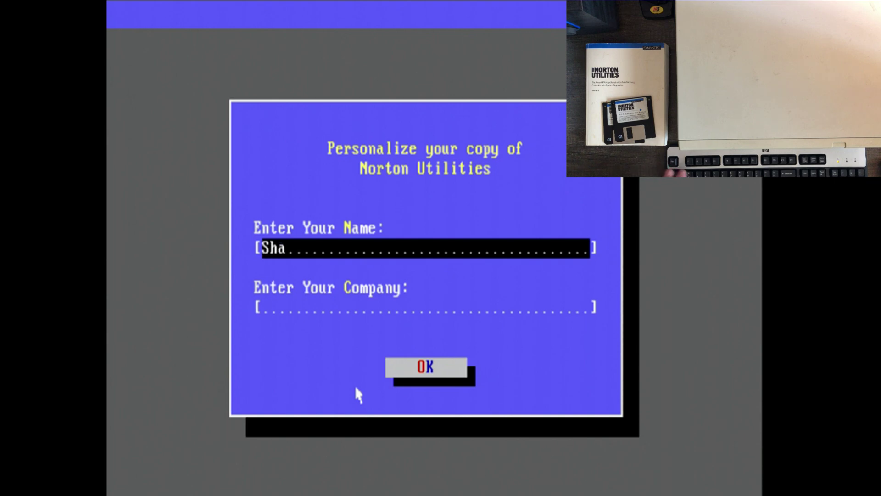
key("BackSpace")
key("BackSpace")
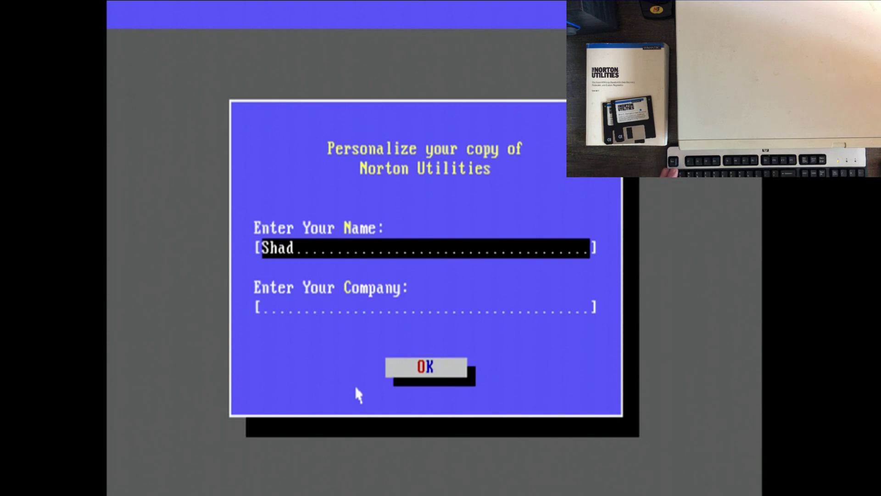
type("owTron")
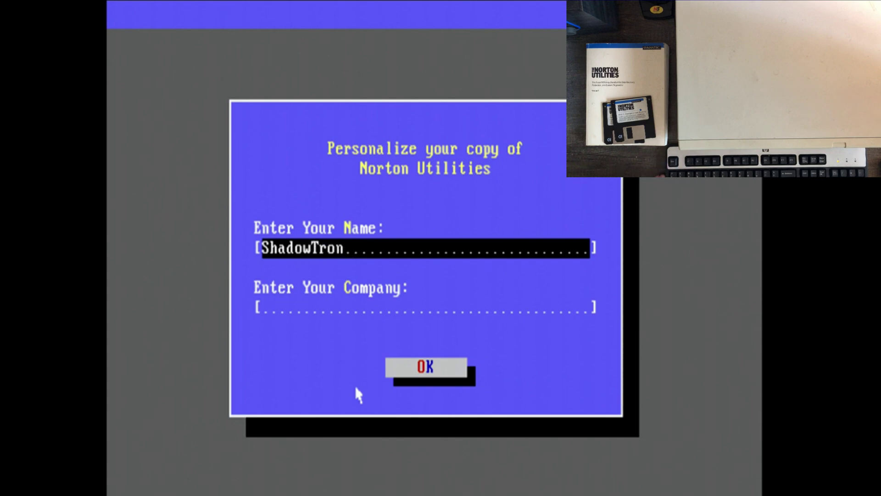
key("Tab")
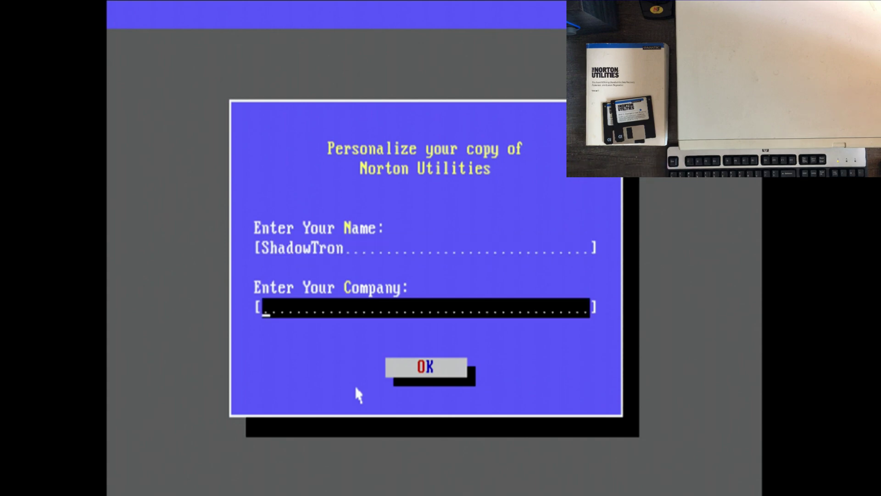
left_click(440, 366)
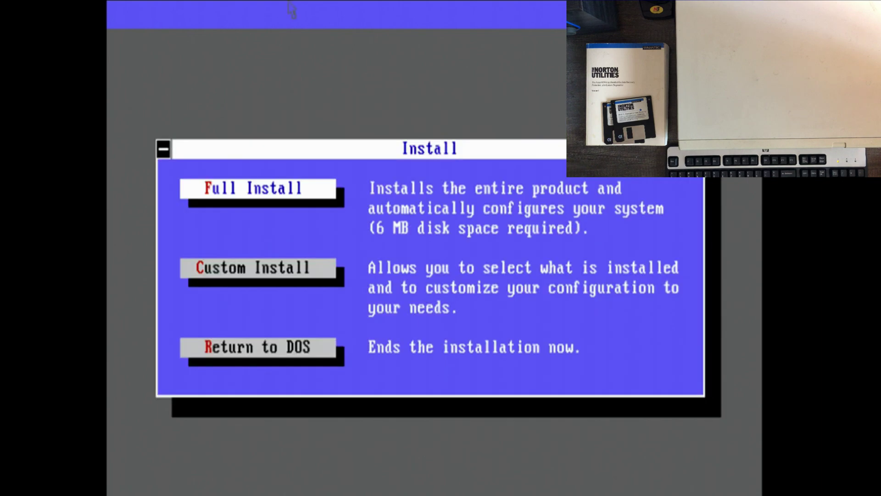
- Choose Full Install into C:\NU and let Disk 1 copy until Disk 2 is requested
left_click(290, 203)
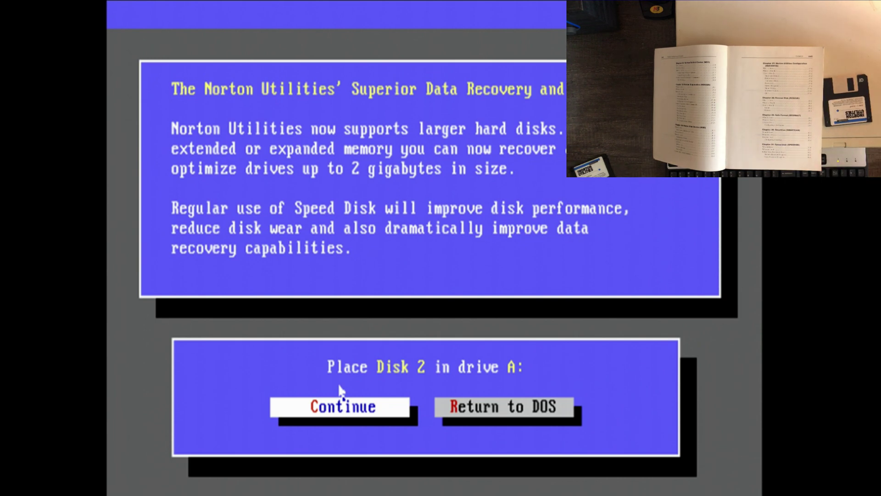
- Continue with Disk 2 and copy its files until Disk 3 is requested
left_click(331, 413)
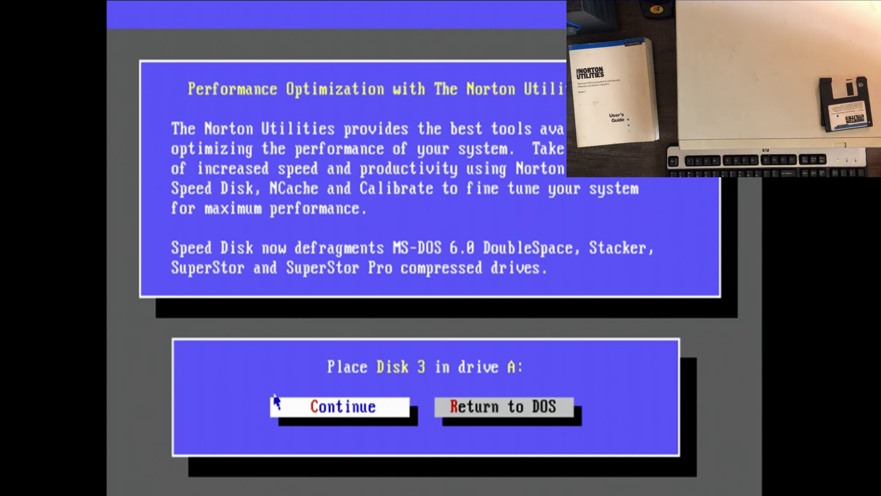
- Continue with Disk 3 and copy its files up to the Save System Files screen
left_click(307, 409)
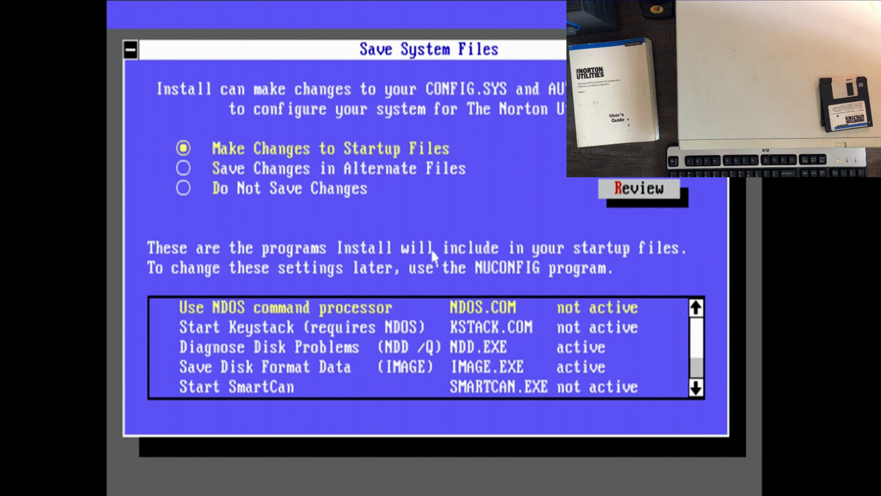
- Apply the startup-file changes, keeping originals as AUTOEXEC.NU7 and CONFIG.NU7, and acknowledge the notices
key("Return")
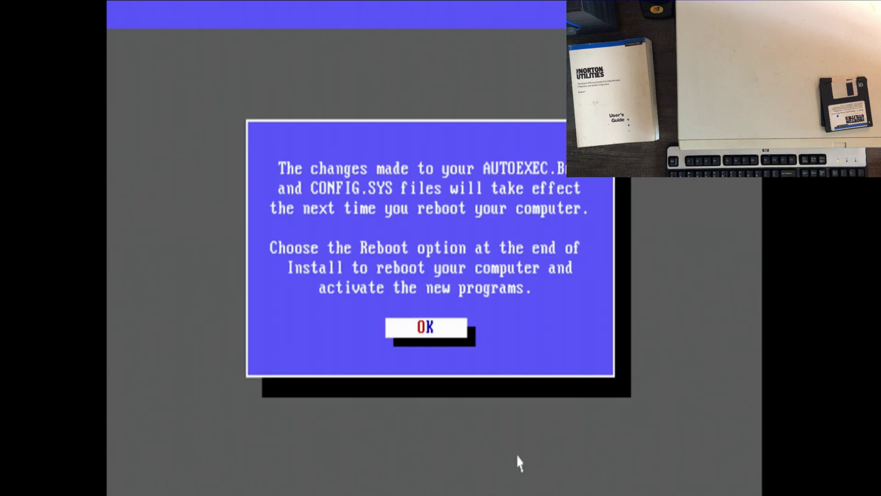
left_click(446, 327)
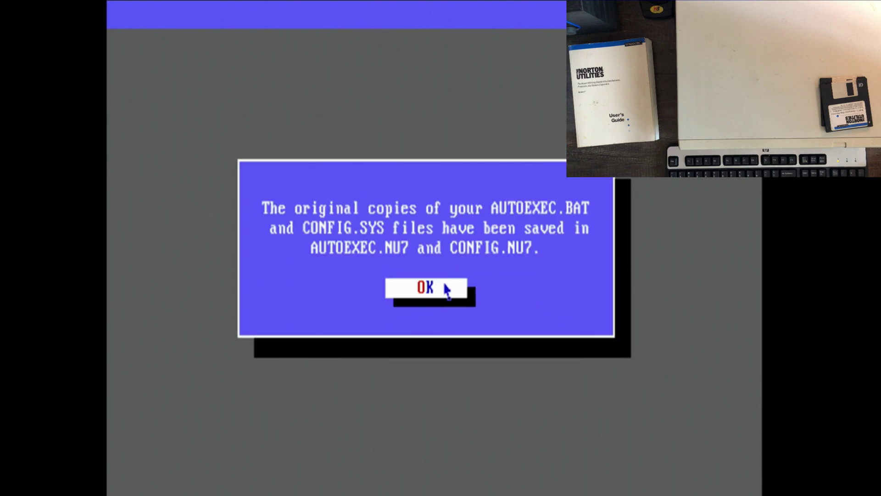
left_click(444, 291)
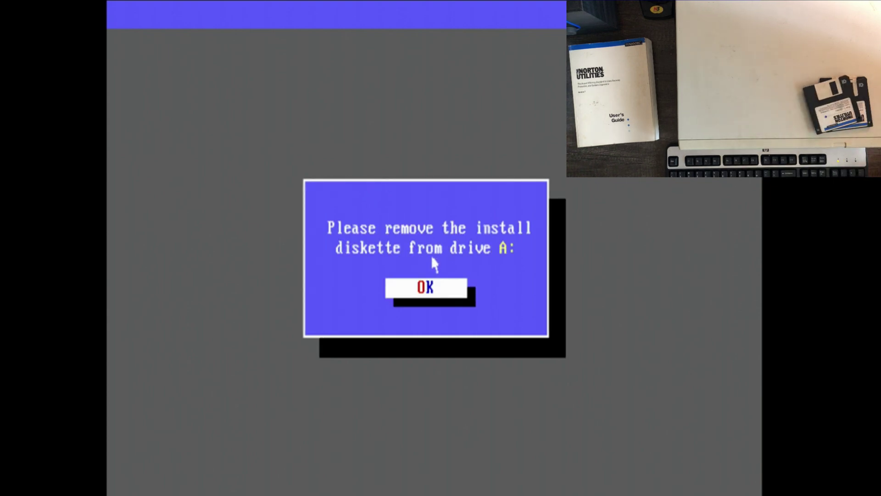
left_click(419, 296)
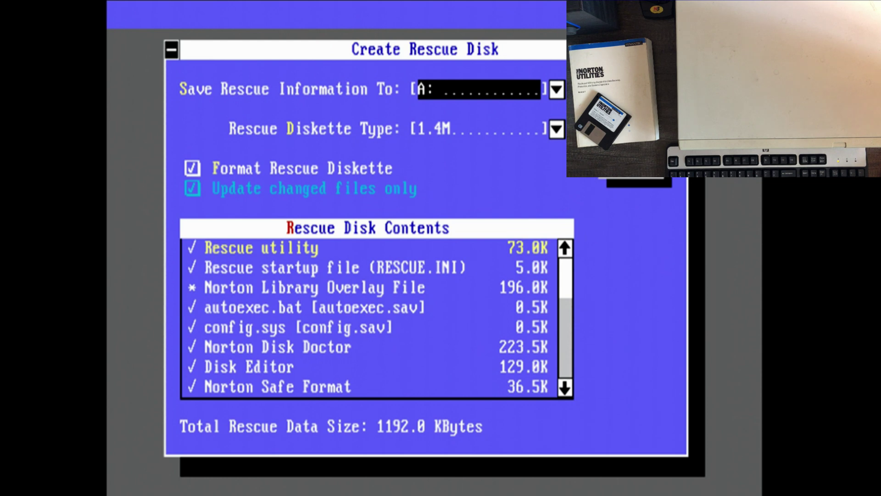
- Create the rescue disk on the erased 1.4M diskette in drive A: and acknowledge completion
key("Return")
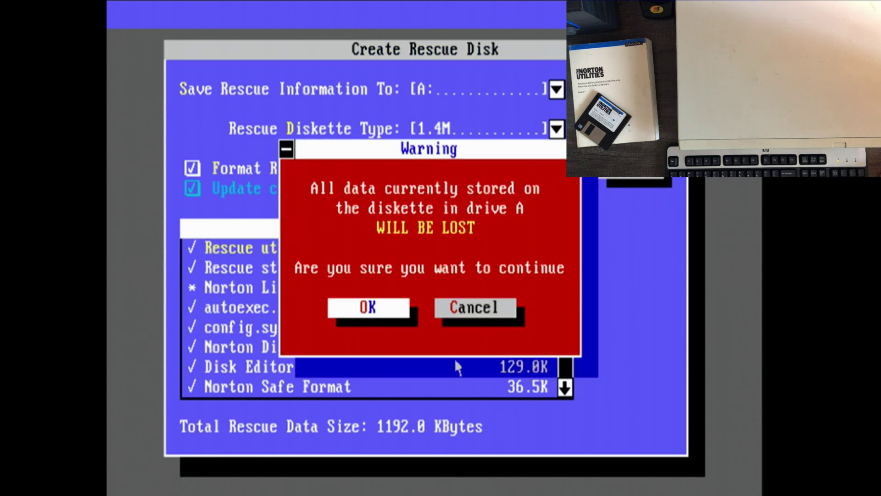
left_click(404, 308)
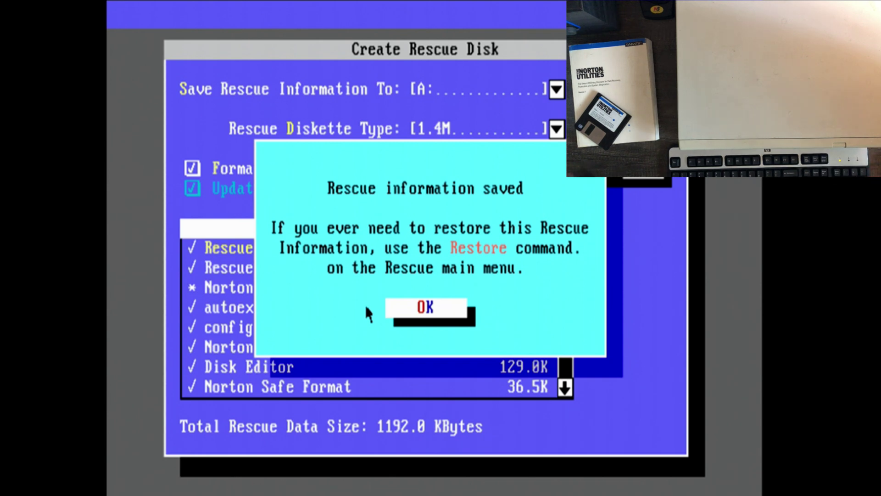
key("Return")
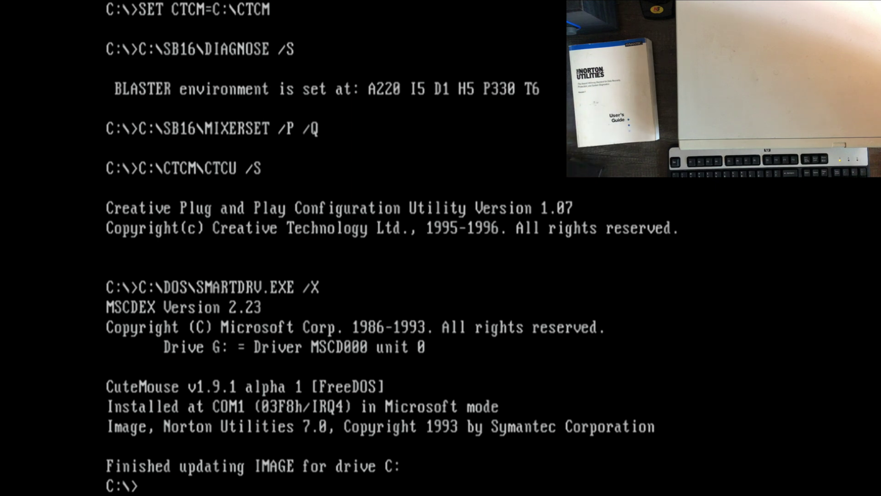
- Show the environment variables with SET, then try launching nu and ndiag
type("set")
key("Return")
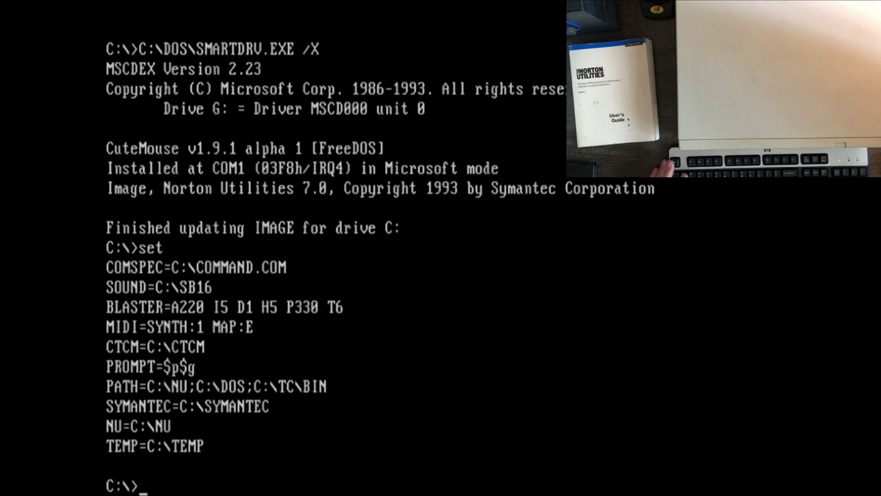
type("nu")
key("Return")
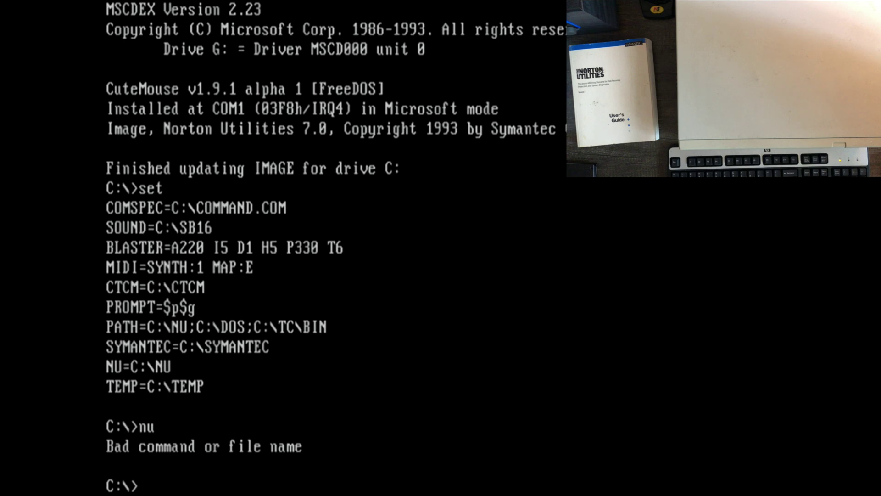
type("ndiag")
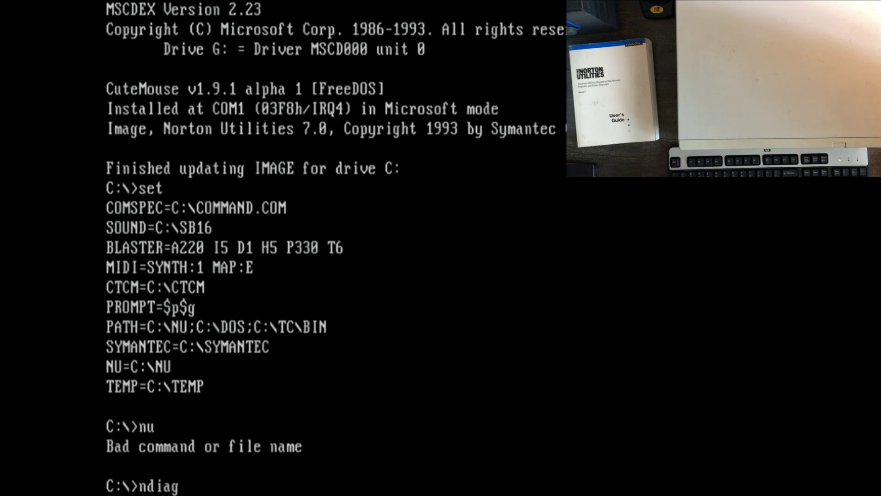
key("Return")
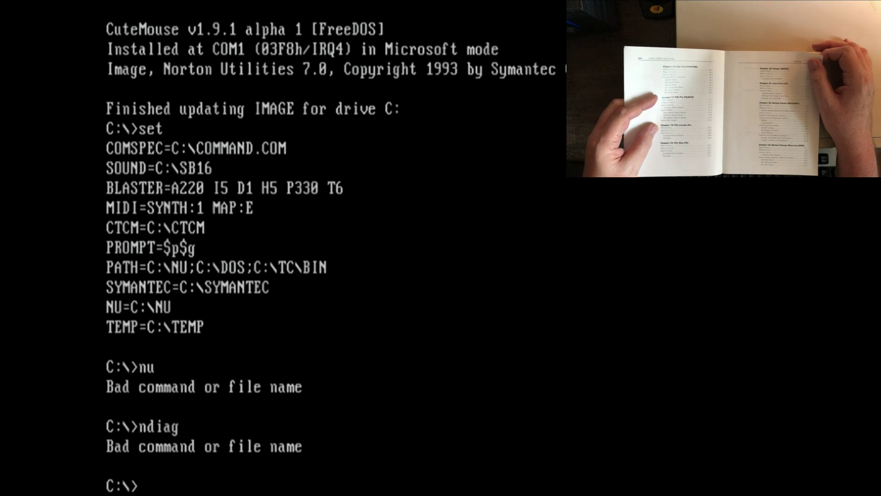
- Locate tc.exe with FL, after stopping an unfiltered full-drive listing
type("fl")
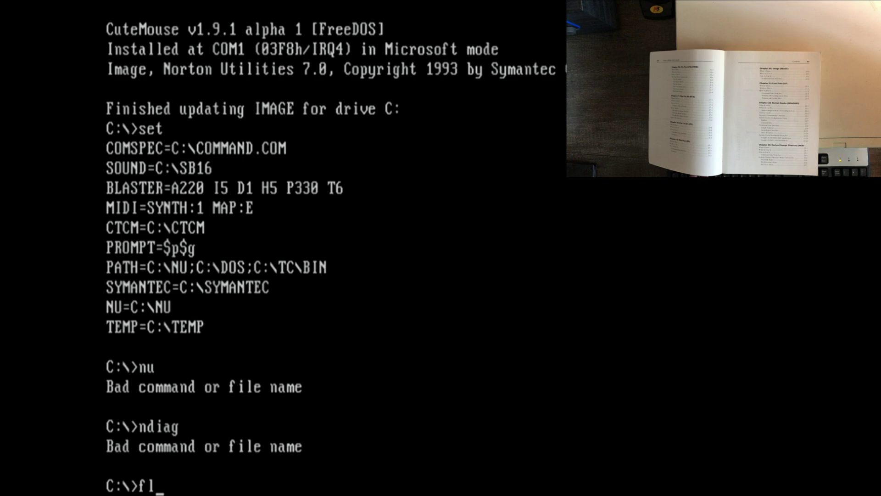
key("Return")
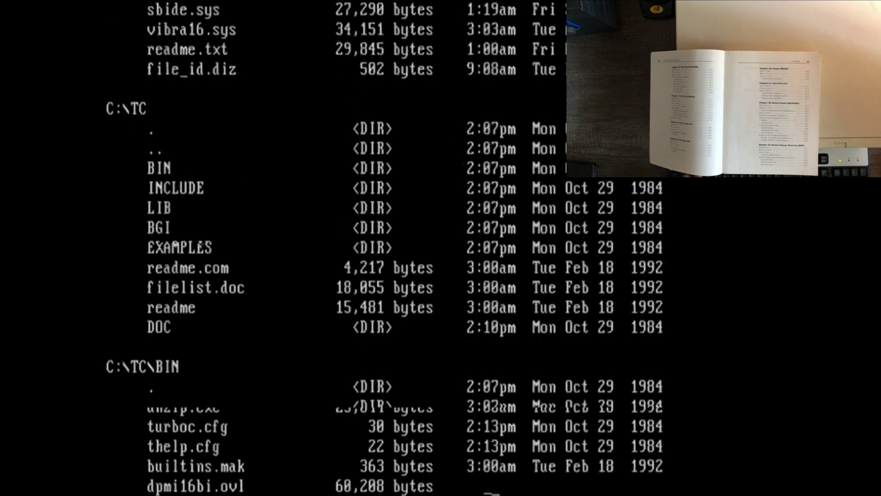
key("ctrl+c")
key("Return")
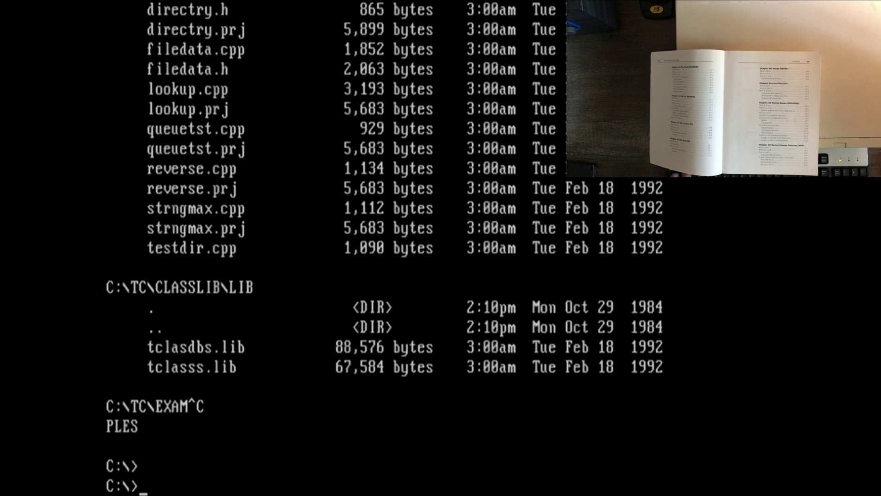
type("fl")
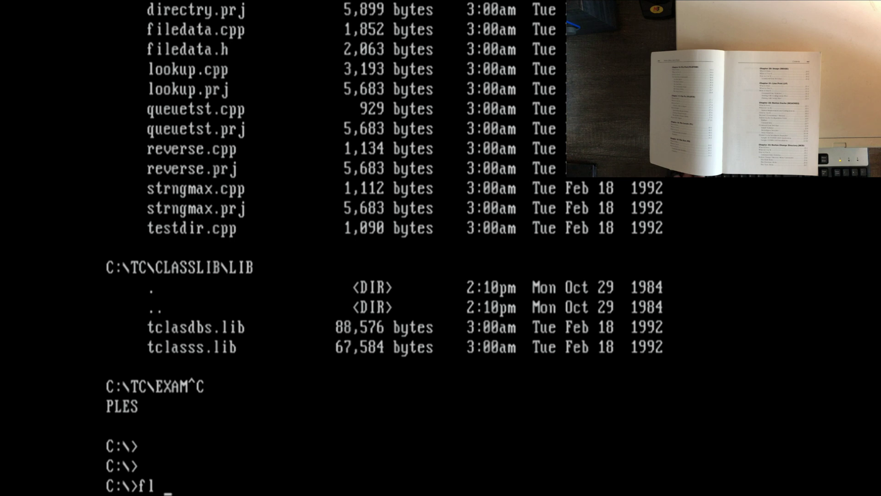
type(" tc.exe")
key("Return")
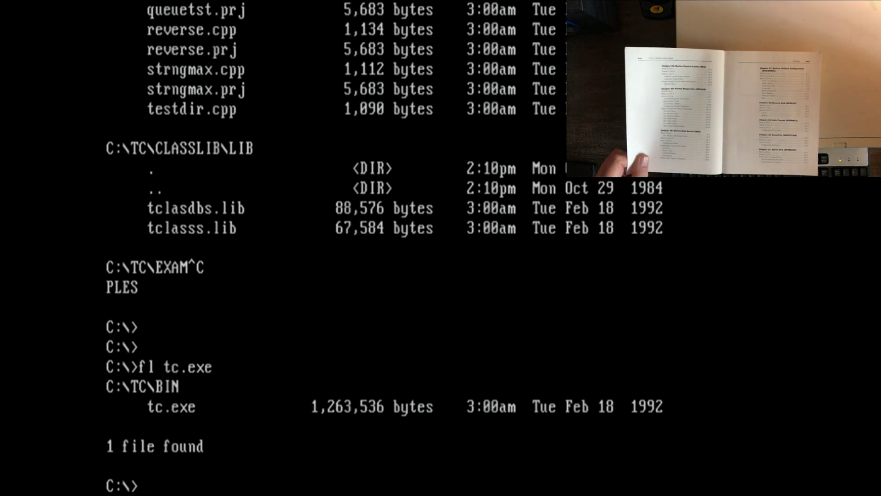
- Jump to C:\NU with NCD, return to the root, and launch NDIAGS
type("ncd")
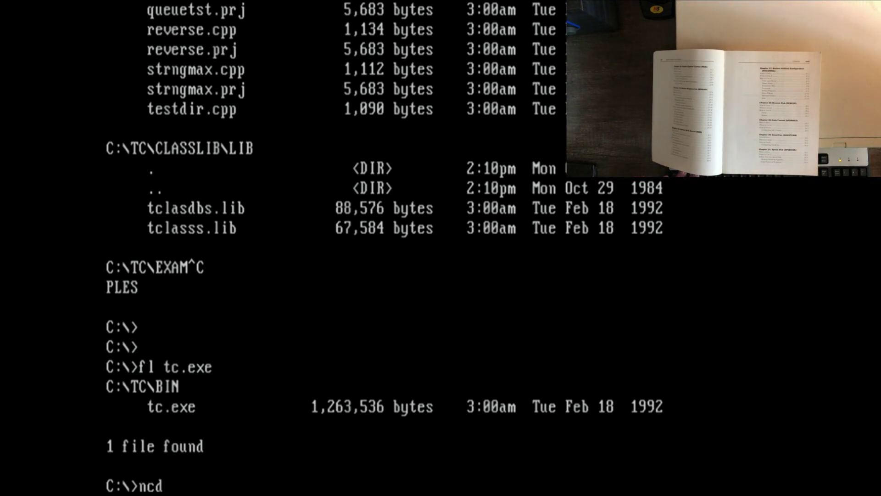
type(" nu")
key("Return")
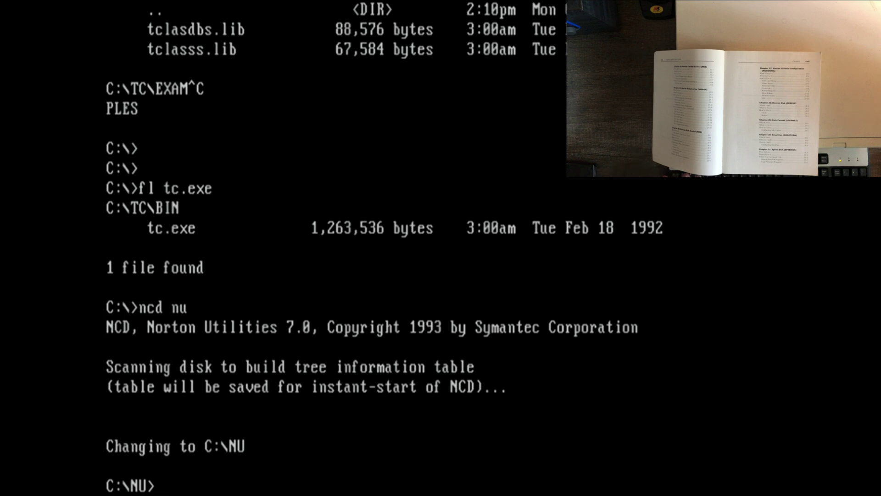
type("cd ..")
key("Return")
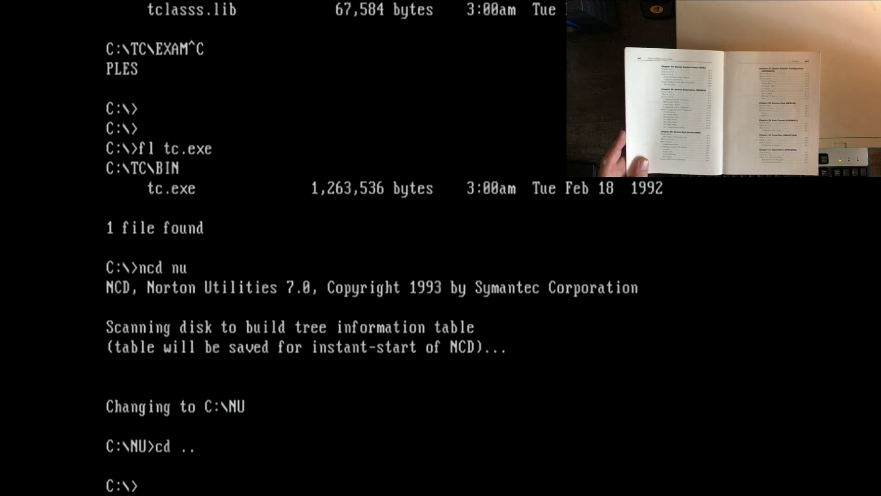
type("ndiags")
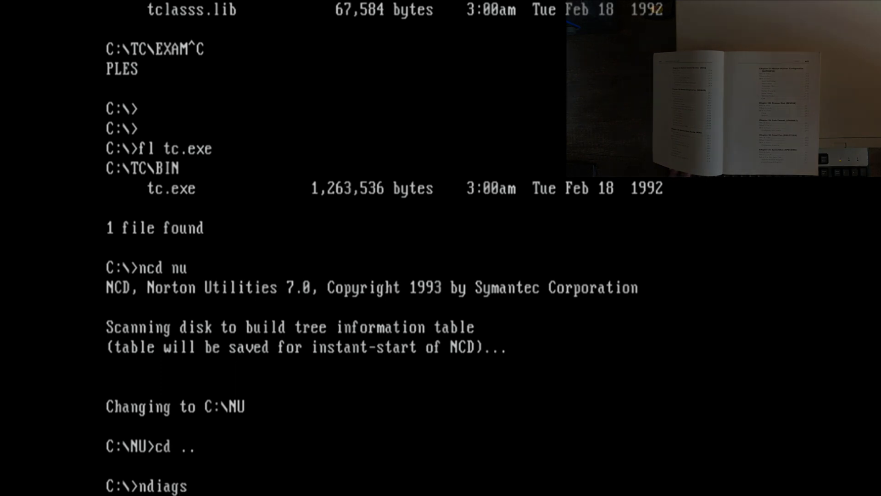
key("Return")
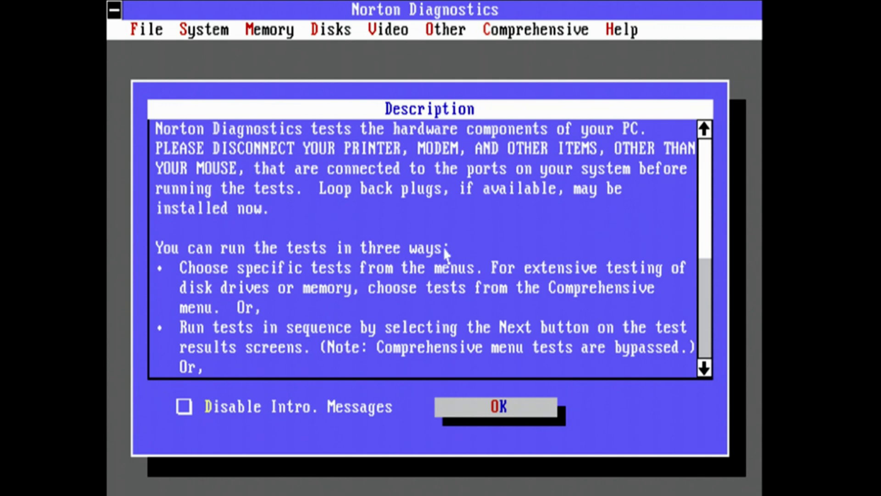
- Dismiss the intro and description, review the 80486DX hardware summary, and start the tests
left_click(516, 416)
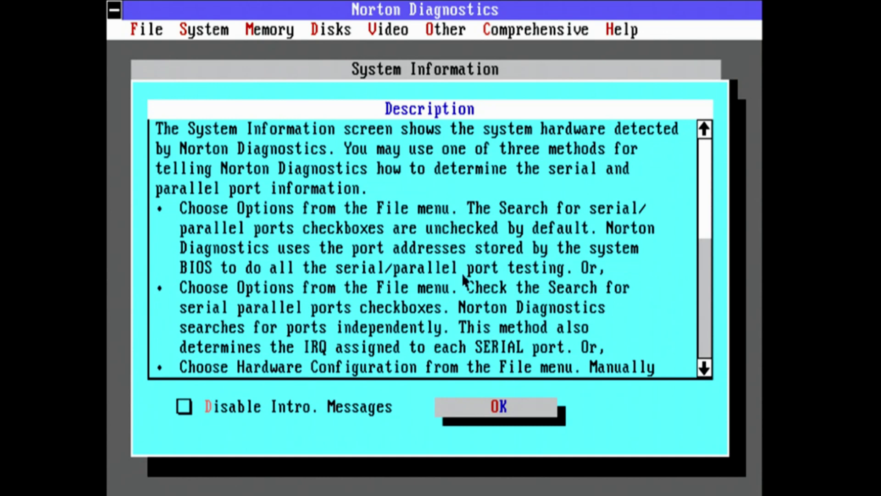
left_click(489, 413)
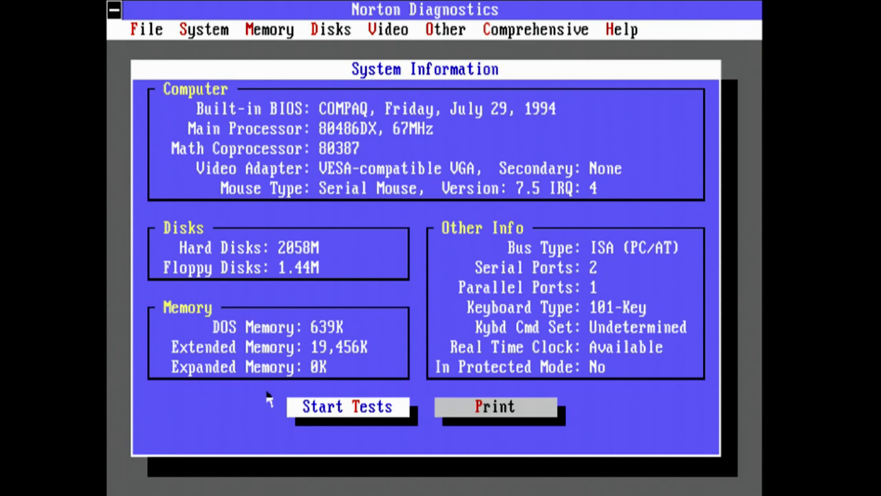
left_click(366, 415)
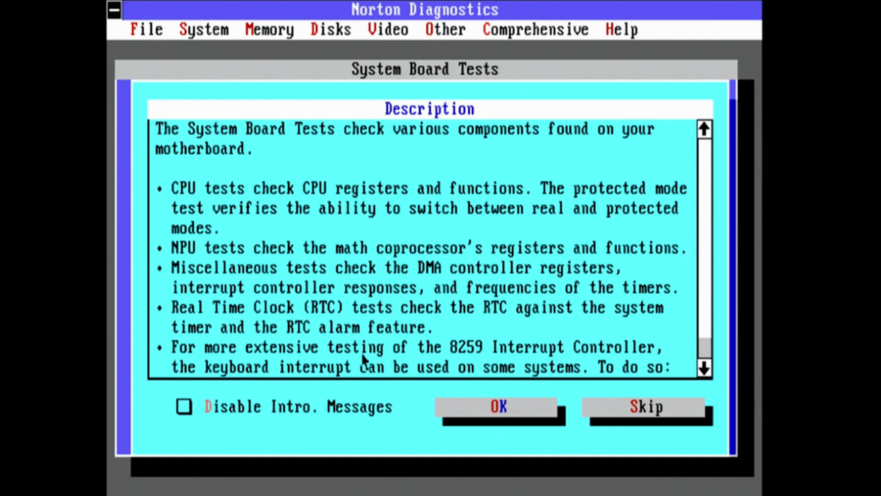
- Run the System Board Tests, all passing, and advance to Serial Port One
left_click(503, 411)
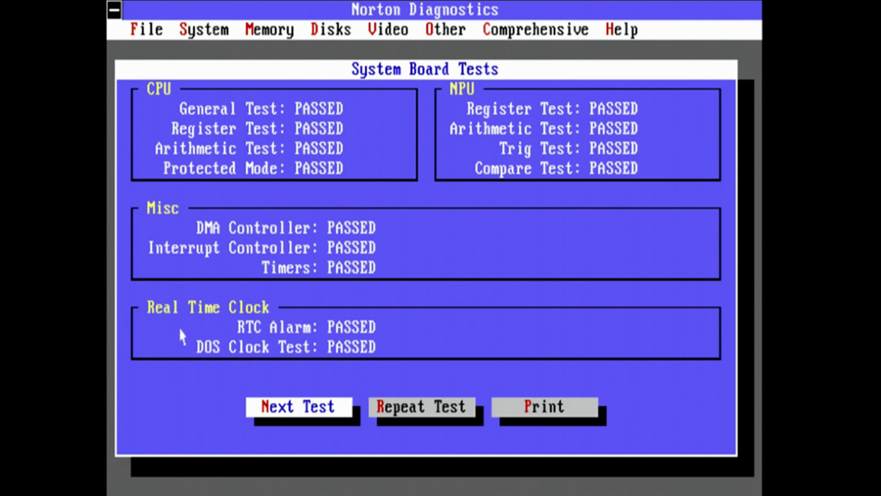
left_click(256, 407)
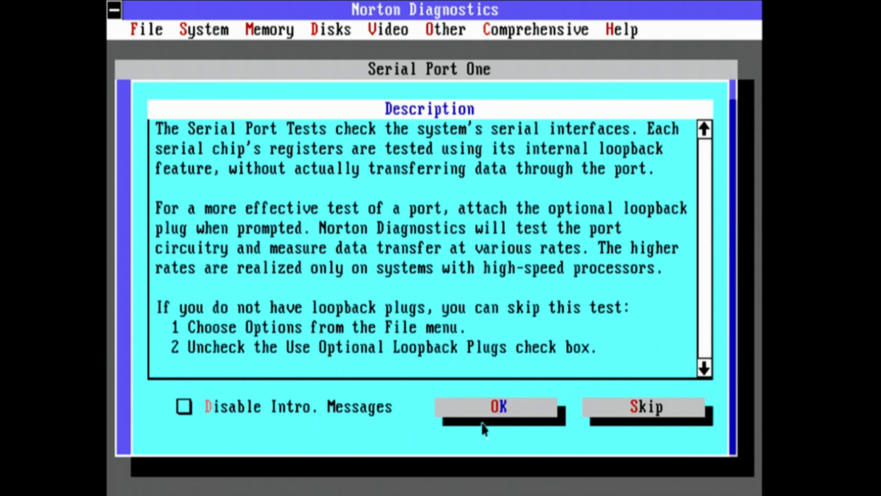
- Test Serial Port One without the external loopback, then stop the Serial Port Two test partway
left_click(521, 419)
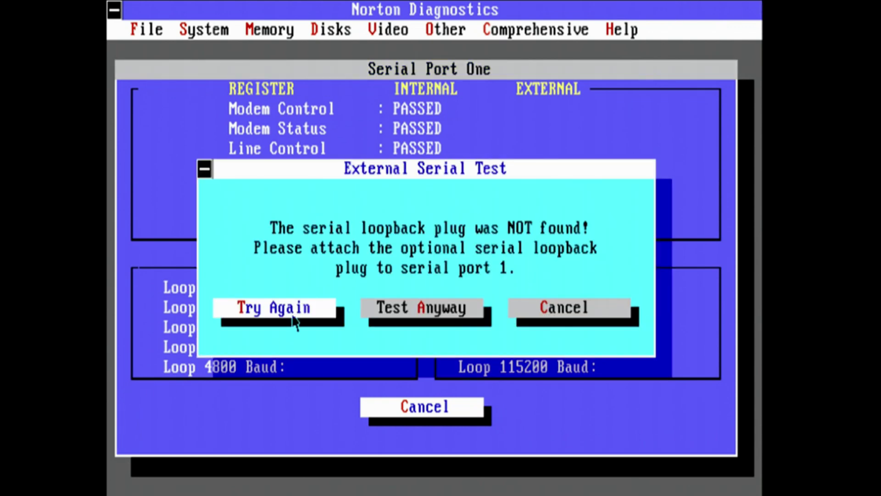
left_click(585, 308)
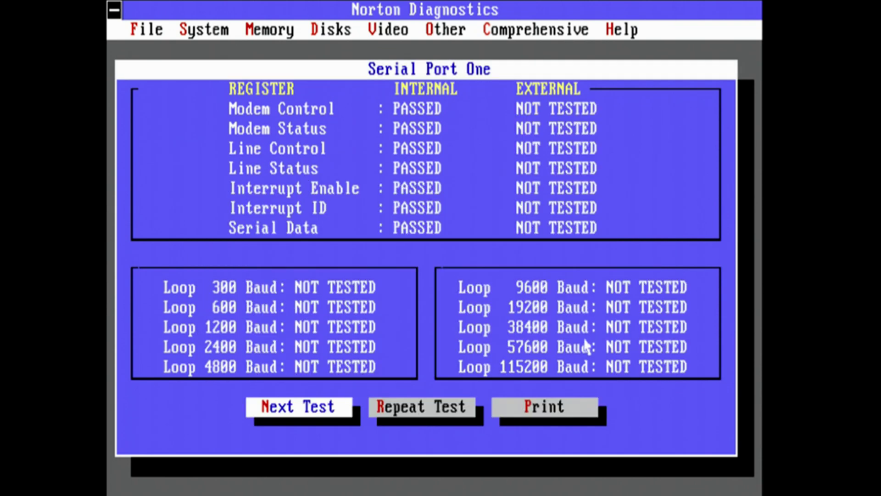
left_click(324, 418)
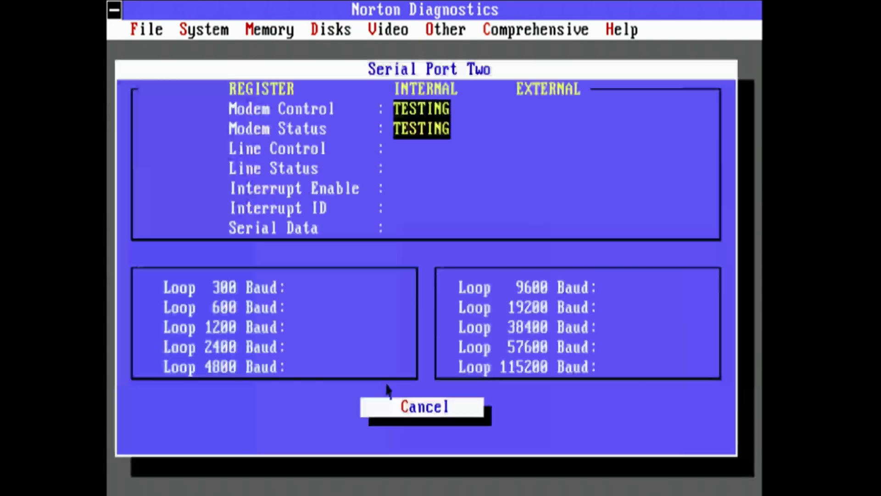
left_click(434, 419)
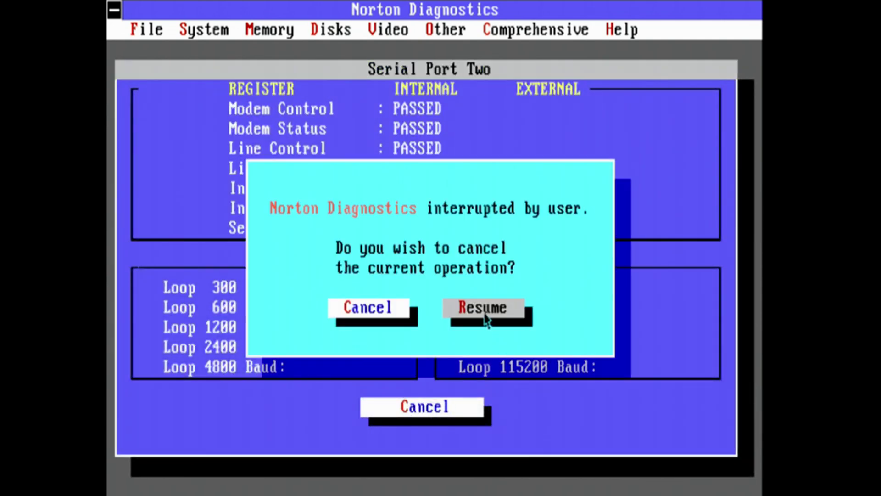
left_click(370, 306)
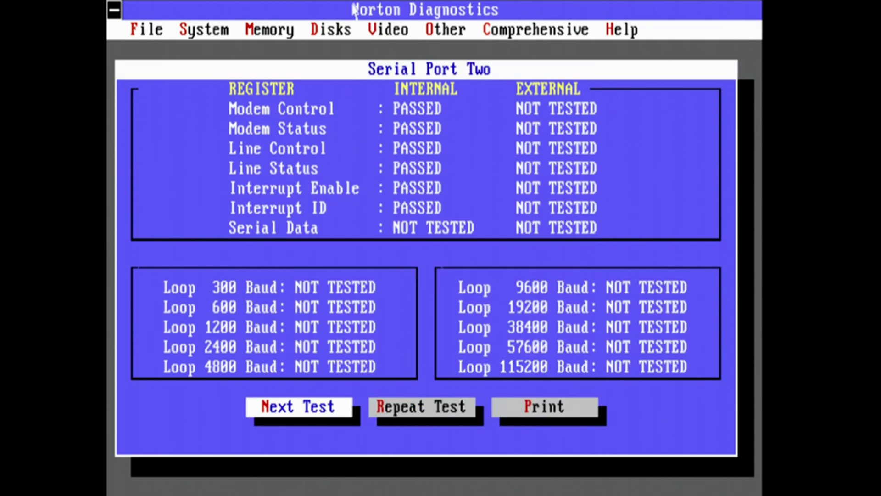
- Browse the Disks, Memory, System and Comprehensive test menus, then exit Norton Diagnostics
left_click(333, 32)
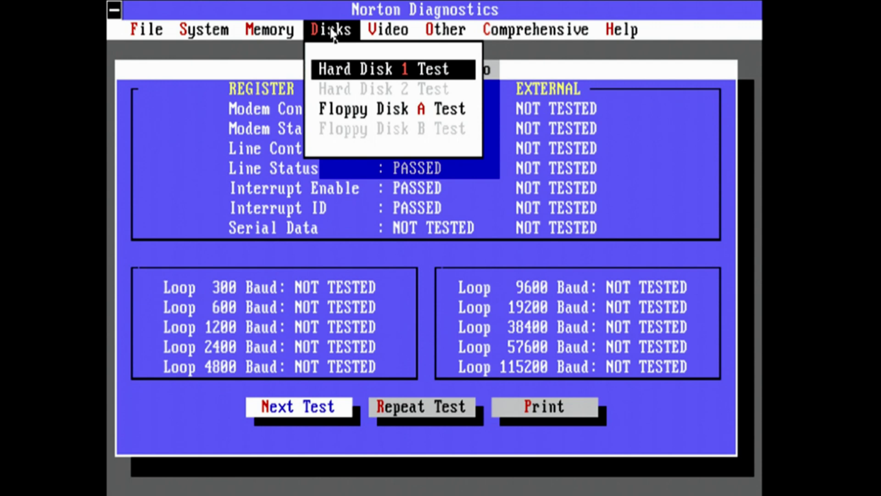
left_click(267, 32)
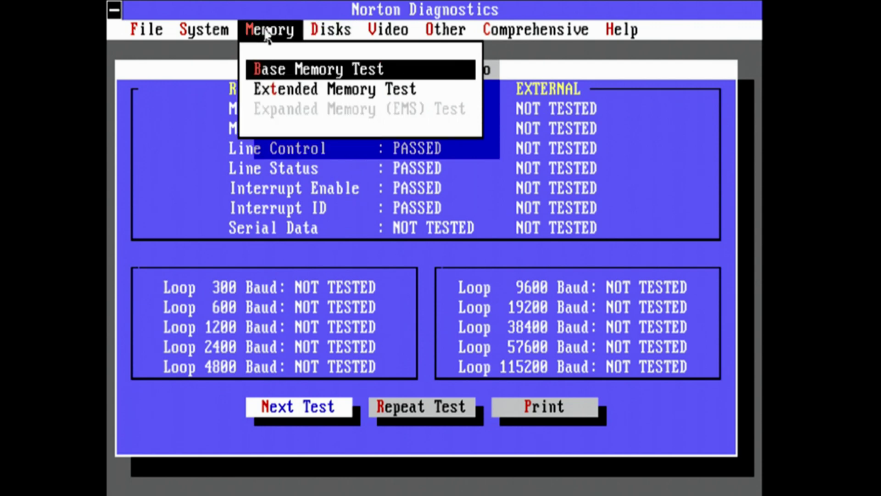
left_click(210, 32)
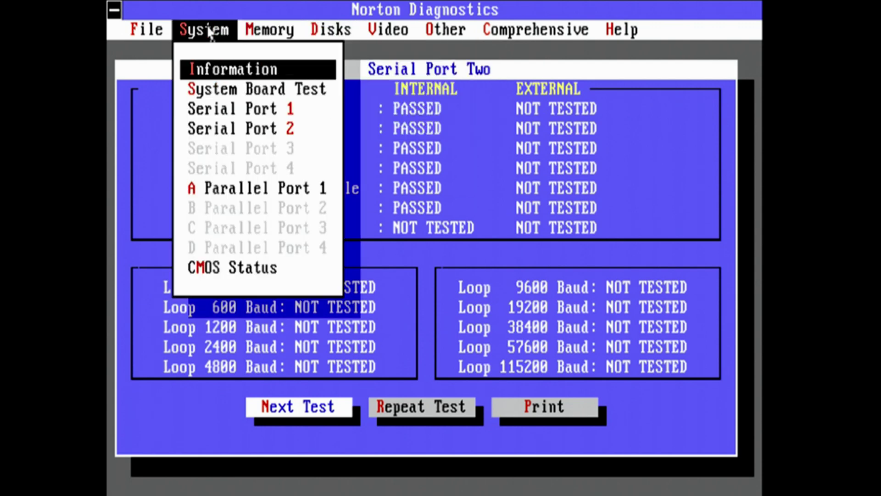
left_click(514, 32)
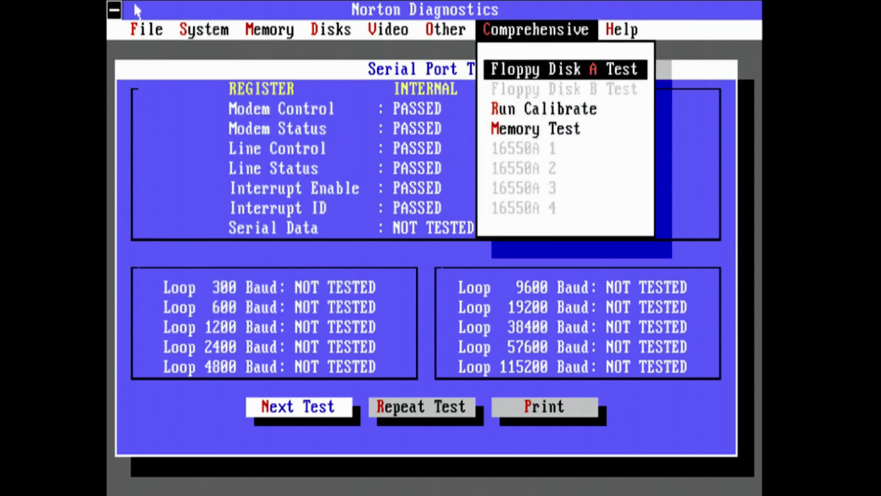
left_click(154, 33)
left_click(158, 135)
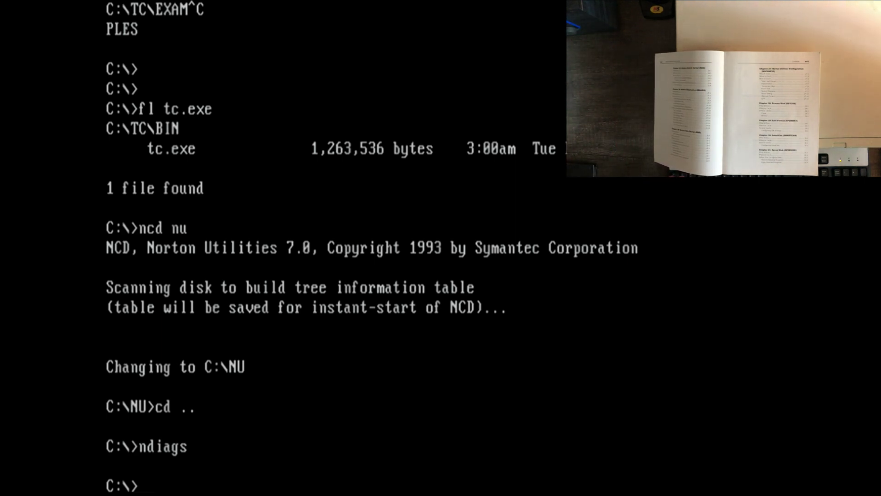
- Launch Speed Disk with the speedisk command
type("spee")
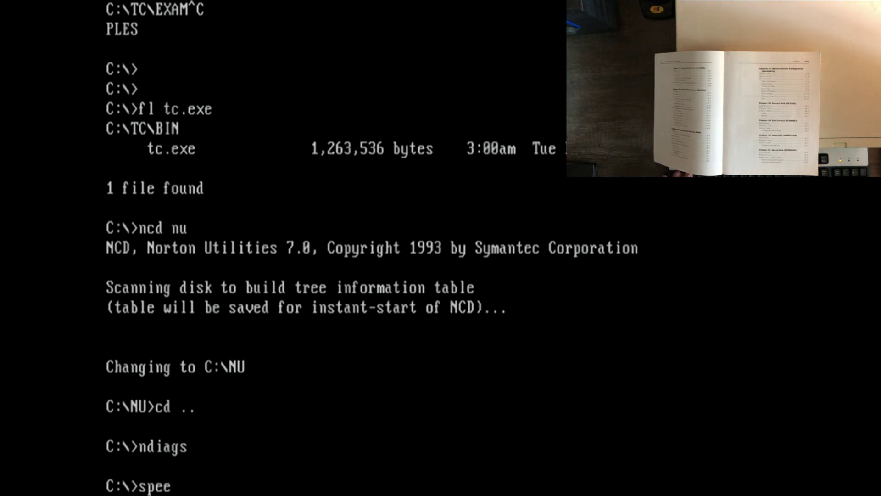
type("disk")
key("Return")
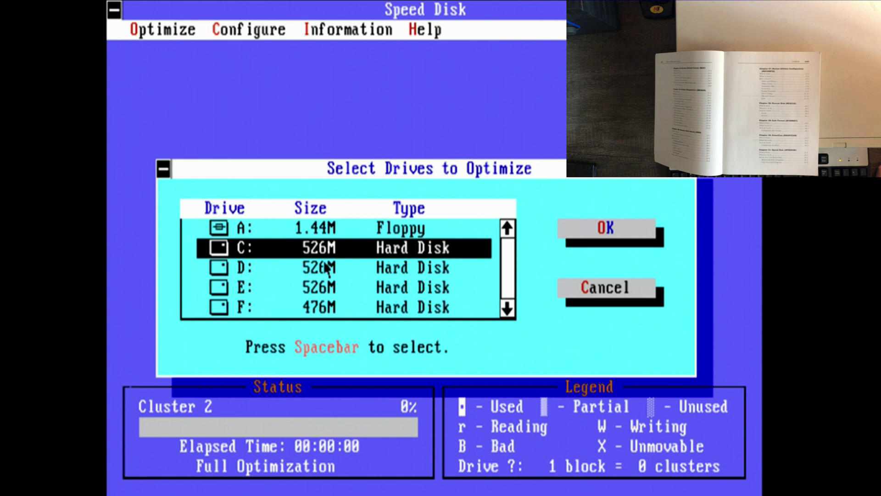
- Analyze drive C, optimize it with the recommended method, and acknowledge the finished-condensing notice
left_click(616, 231)
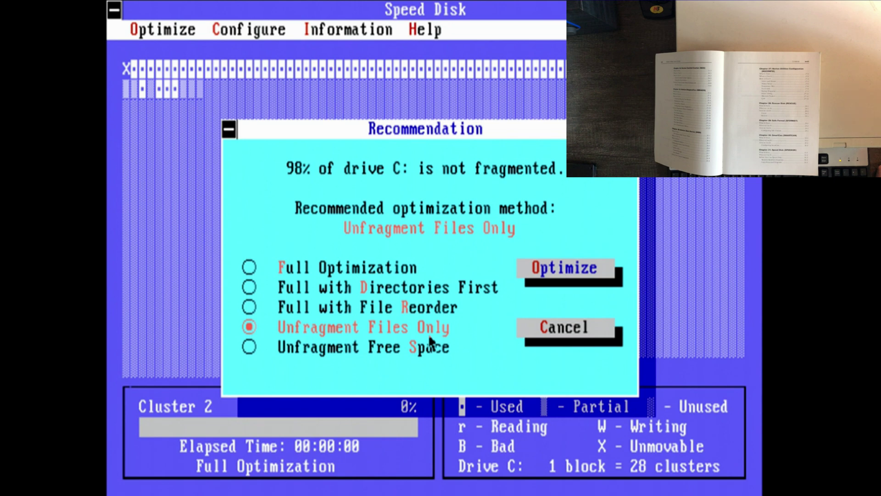
left_click(582, 274)
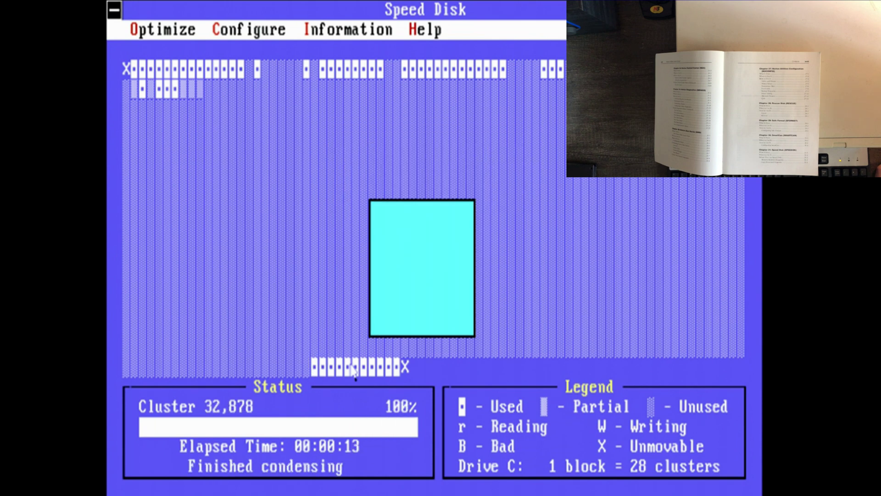
left_click(420, 287)
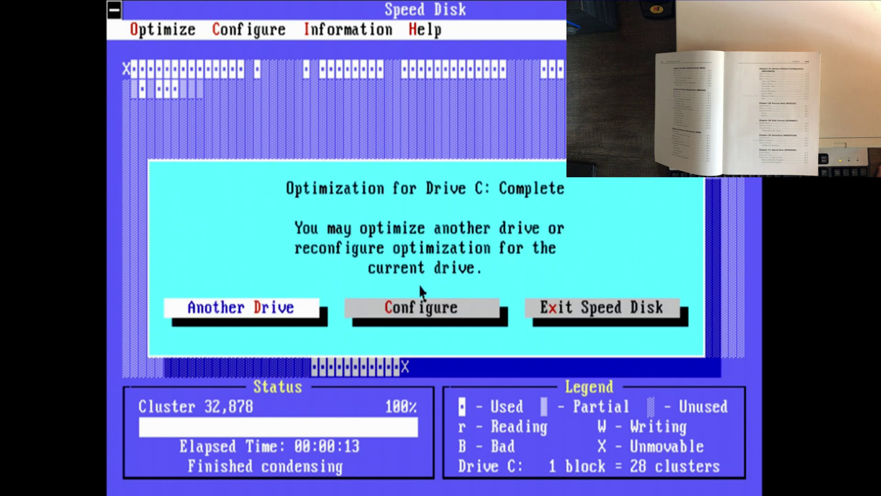
- Analyze drive D and accept that it needs no optimization
left_click(309, 310)
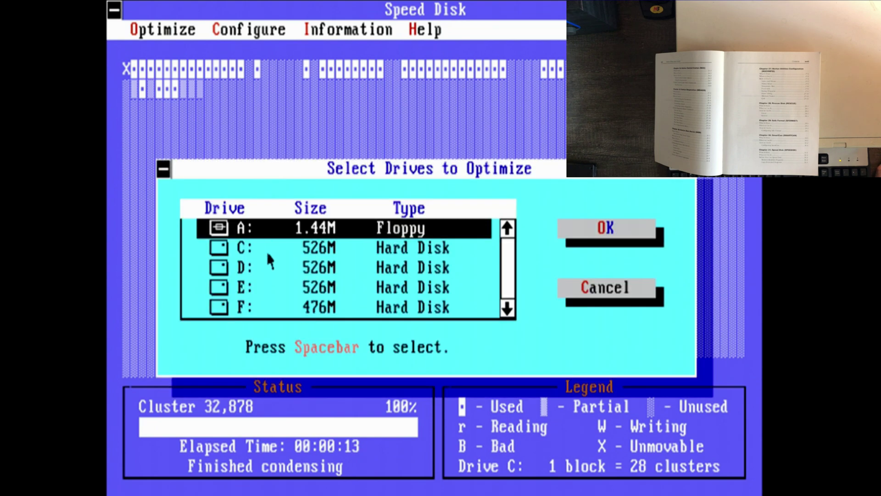
double_click(267, 271)
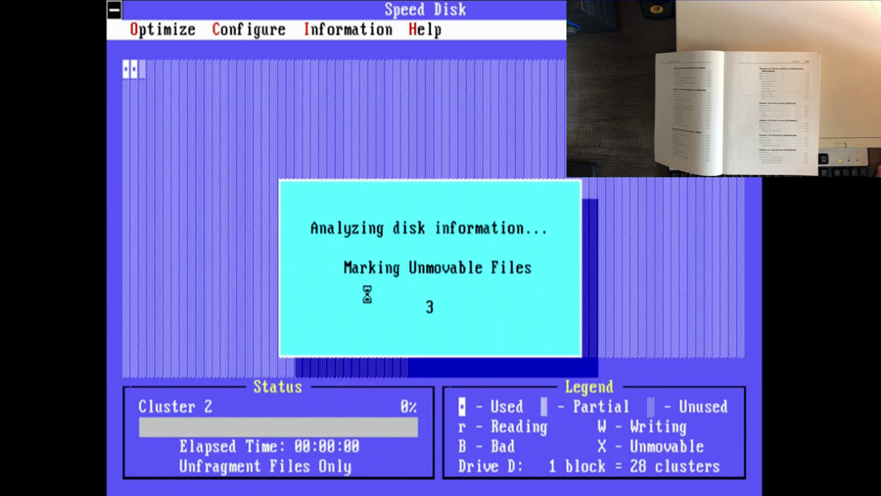
left_click(415, 312)
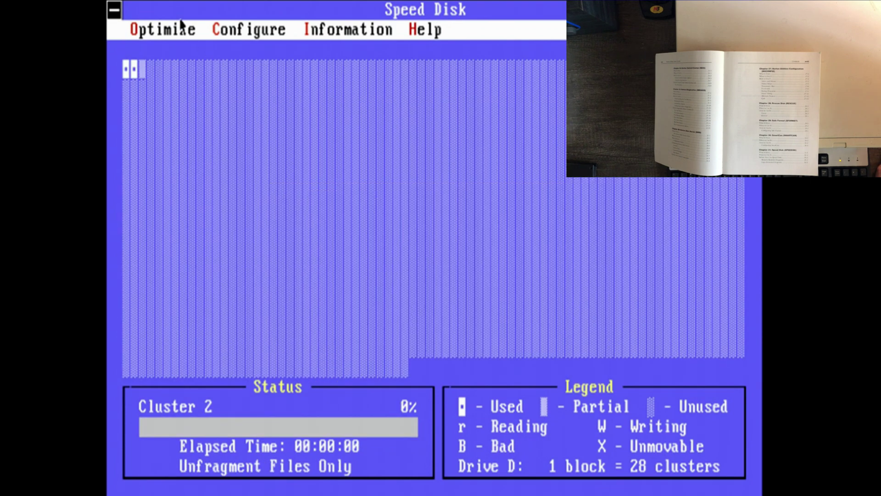
- Exit Speed Disk from the Optimize menu to the DOS prompt
left_click(244, 37)
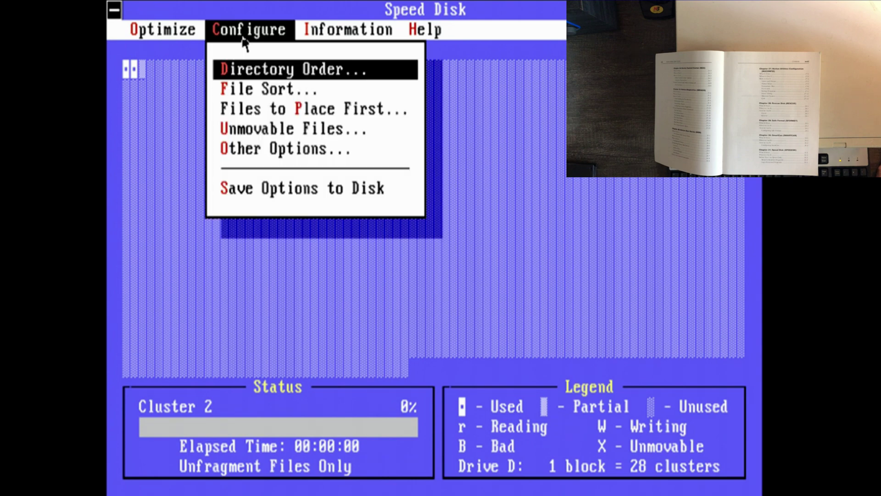
left_click(189, 36)
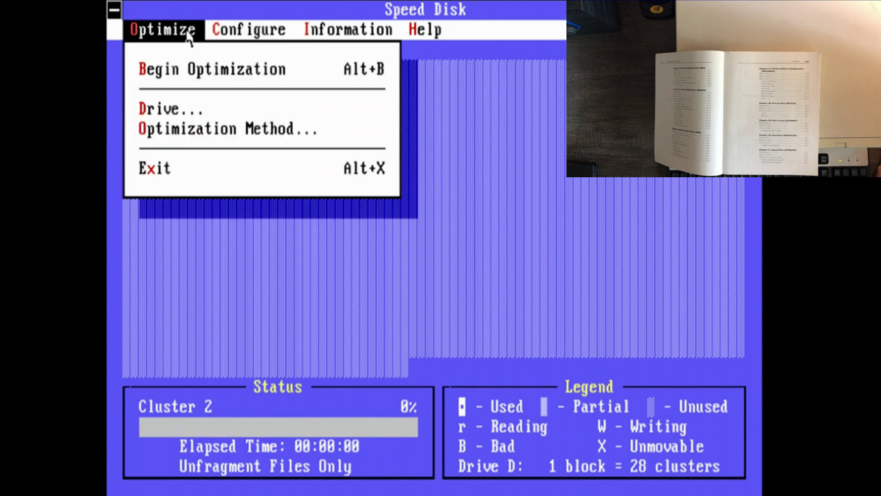
left_click(177, 170)
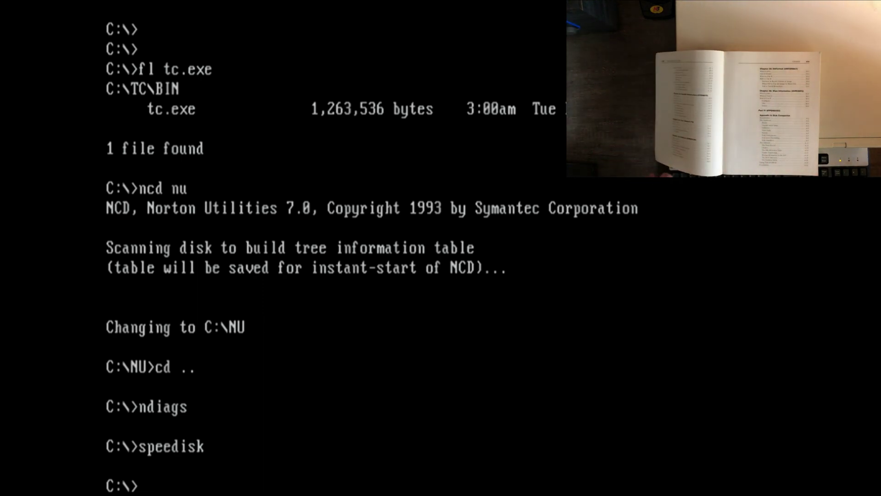
- Run sysinfo and page through video summary, hardware and software interrupts, and CMOS values to the Disk Summary
type("sysinfo")
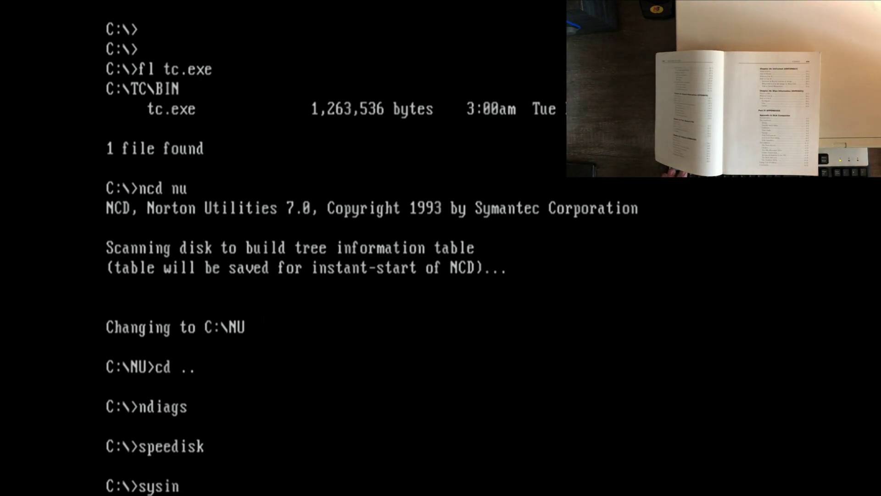
key("Return")
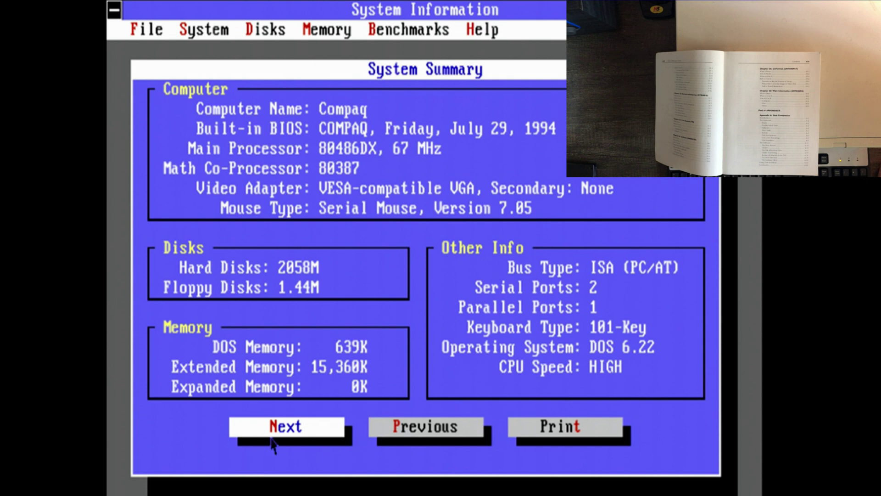
left_click(281, 427)
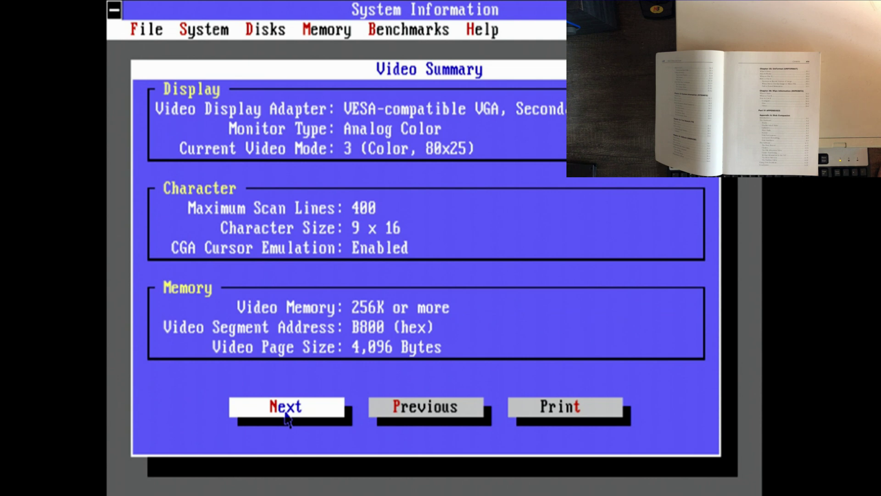
left_click(288, 418)
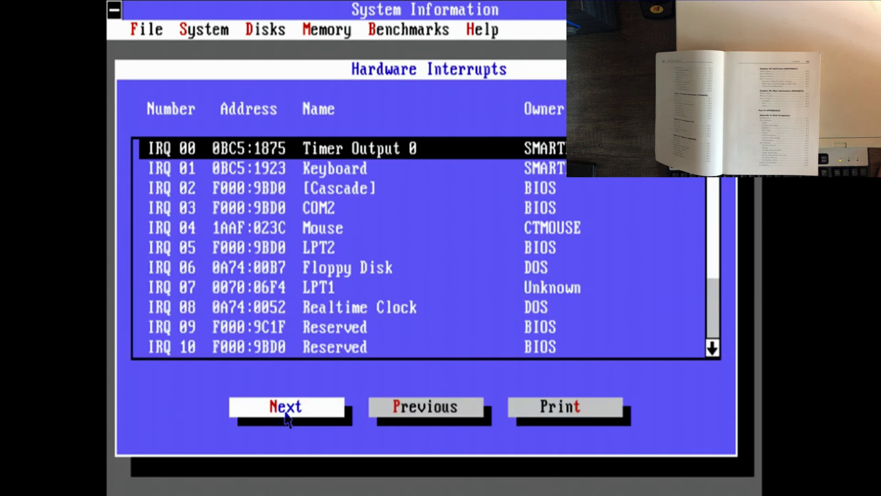
left_click(287, 419)
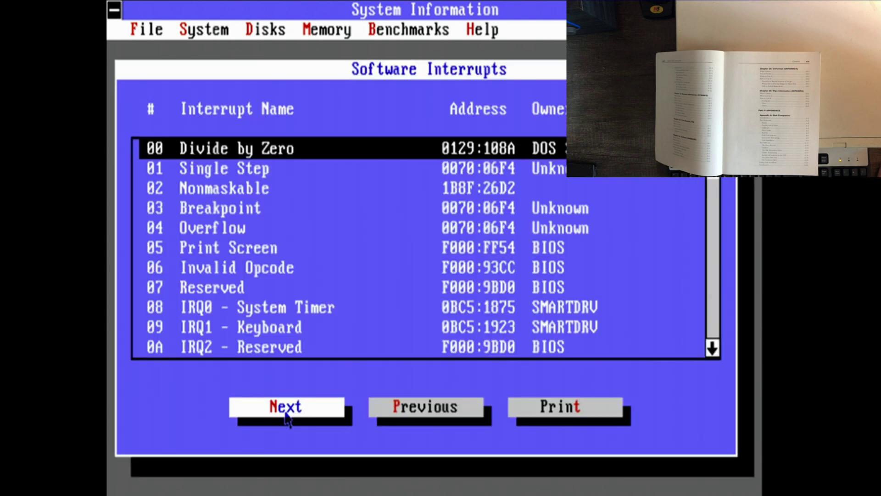
left_click(287, 418)
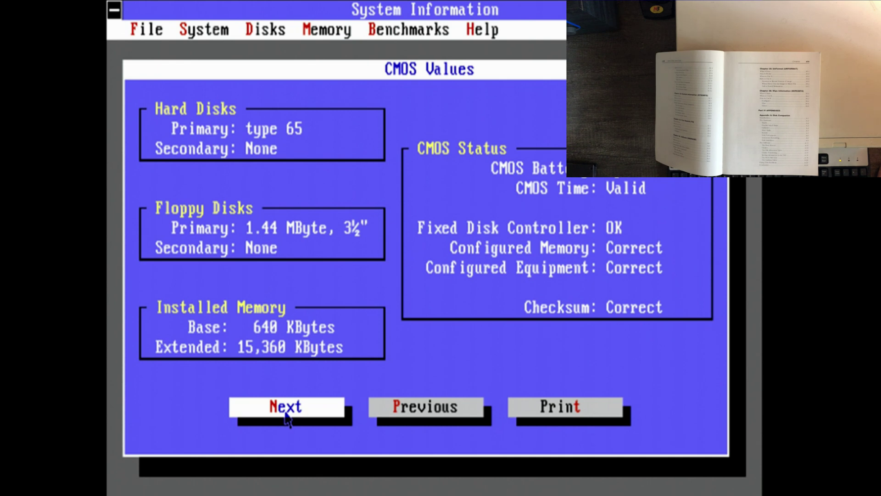
left_click(288, 418)
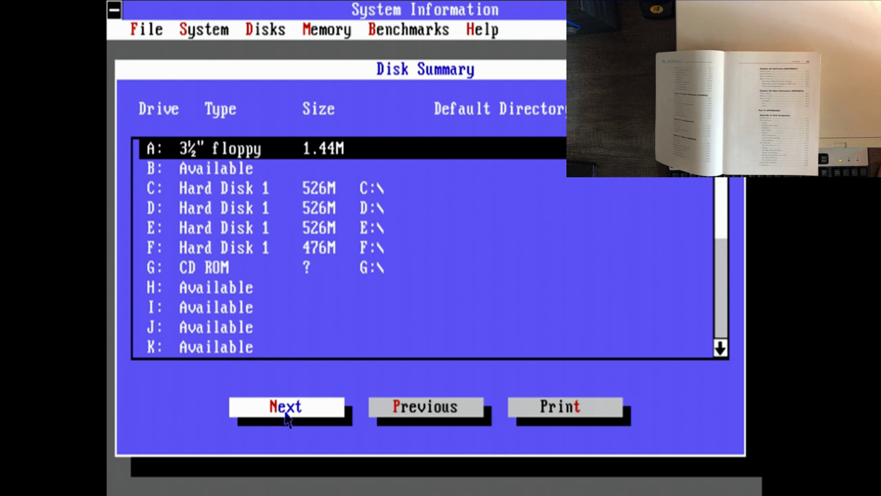
- Page through disk characteristics, partition tables, memory and extended memory reports, then exit System Information
left_click(287, 419)
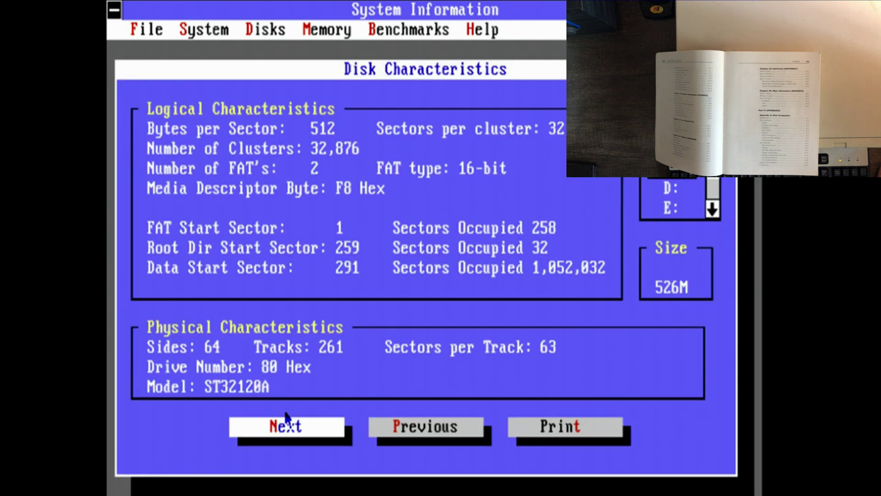
left_click(286, 425)
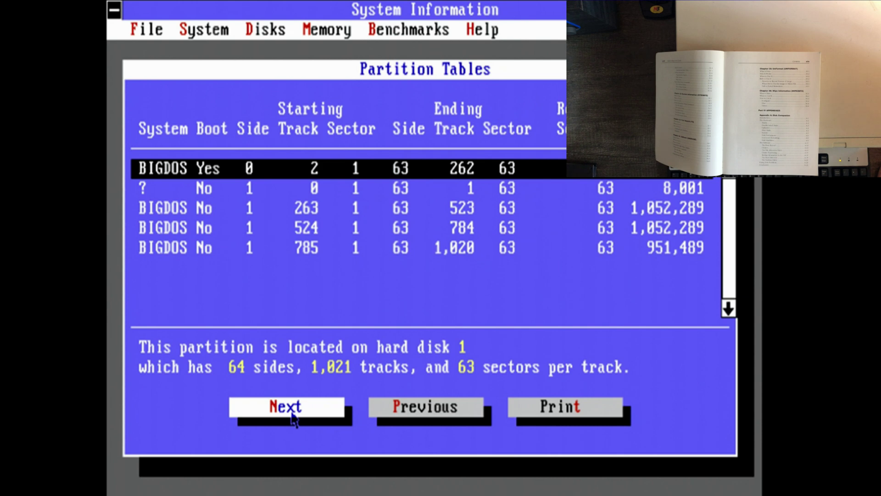
left_click(292, 415)
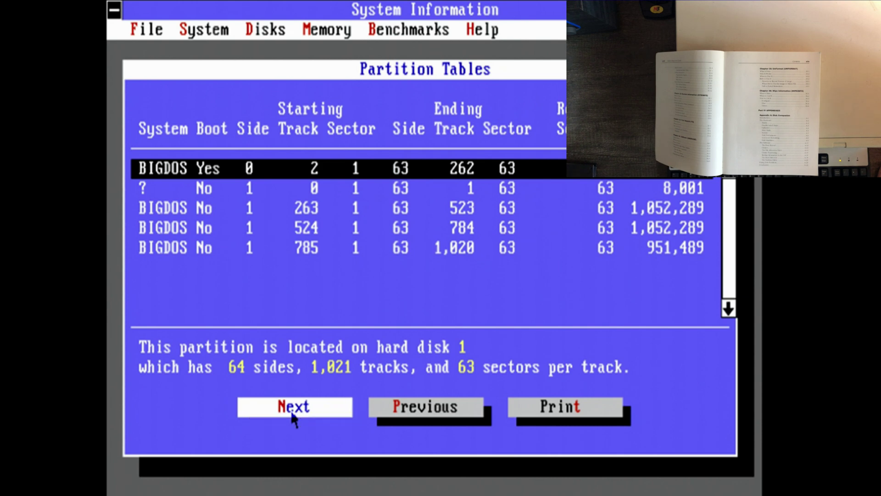
left_click(292, 416)
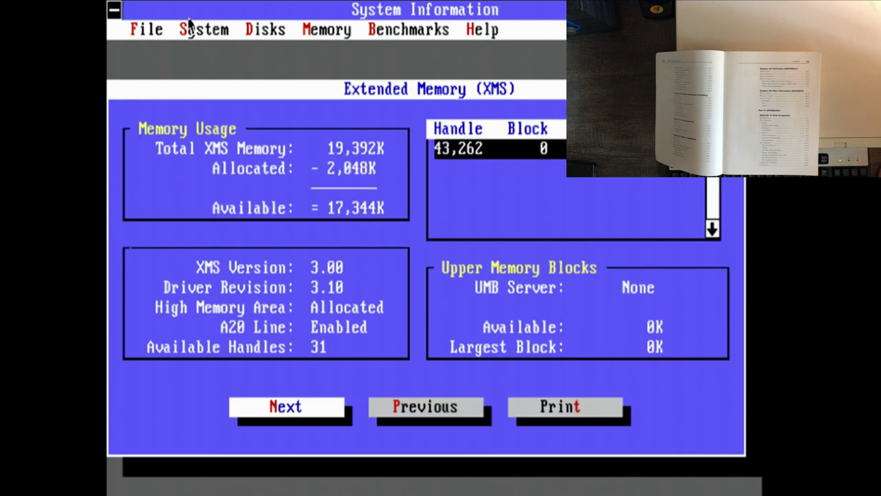
left_click(158, 30)
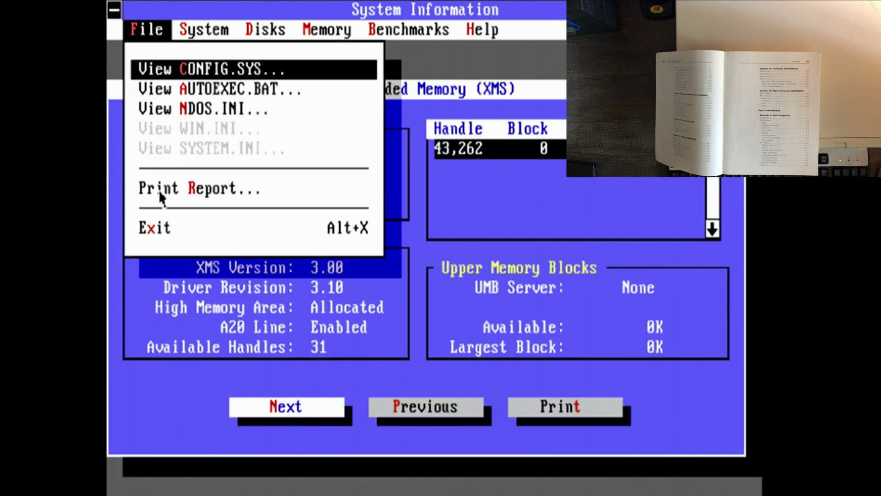
left_click(161, 227)
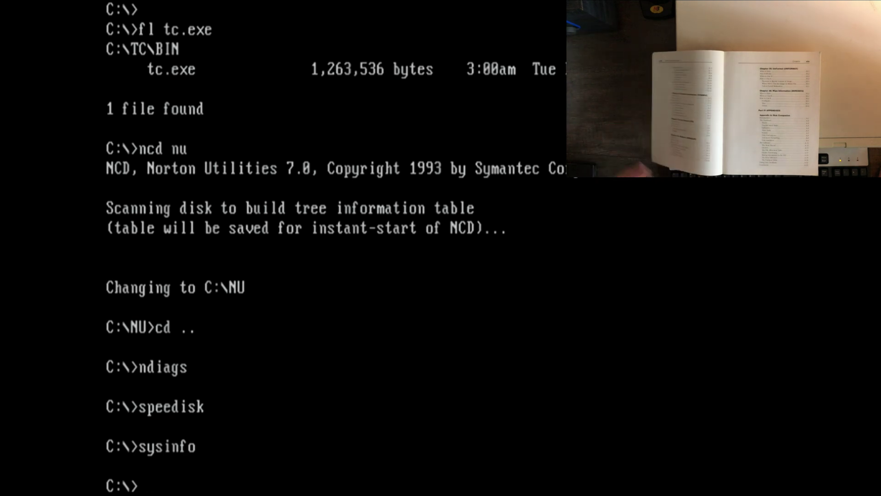
- Launch Norton Text Search with ts after a mistyped td command
type("td")
key("Return")
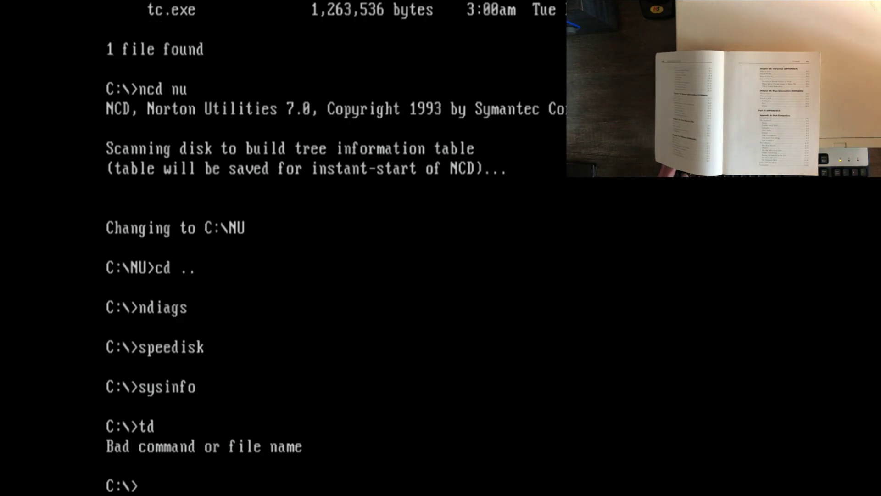
type("ts")
key("Return")
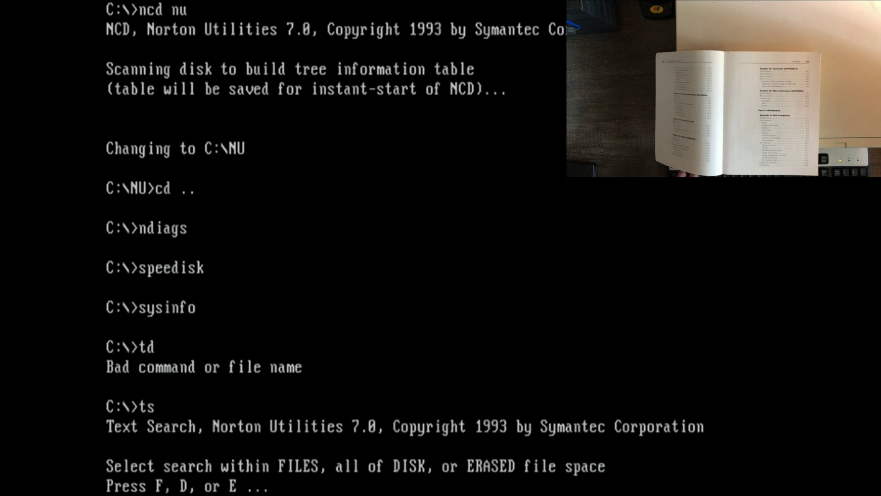
- Search the contents of *.bat files for the word 'set'
key("f")
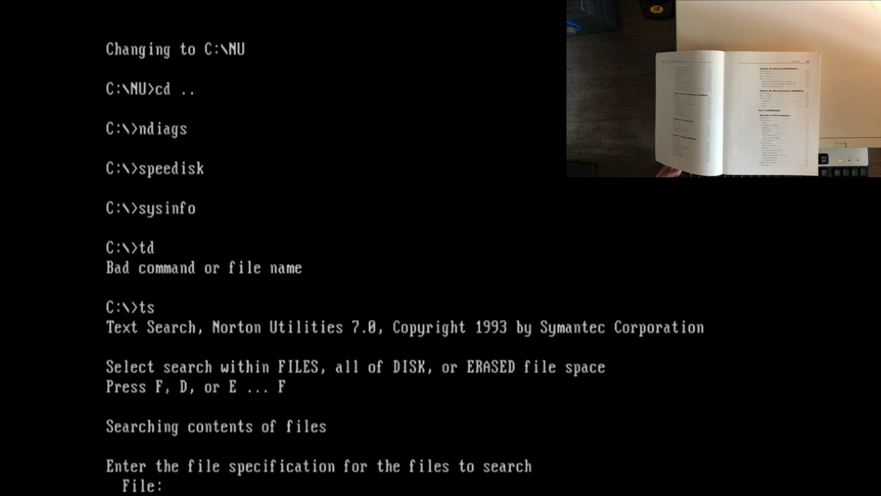
type("*.bat")
key("Return")
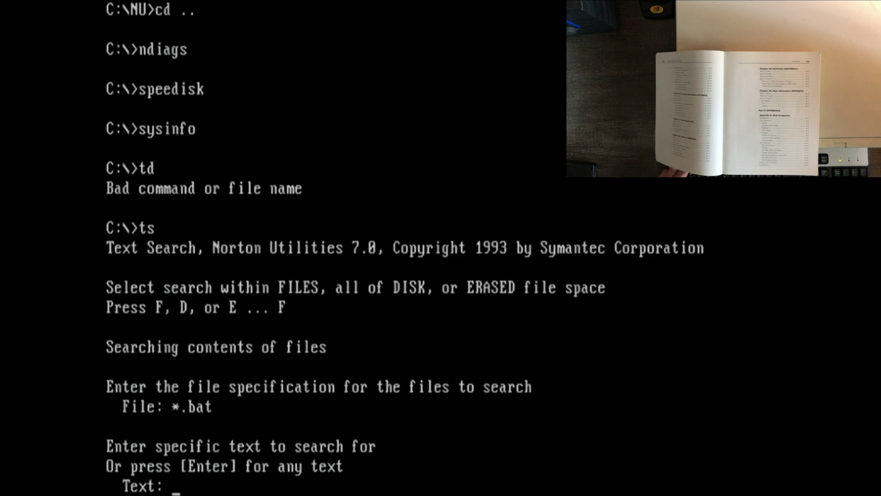
type("set")
key("Return")
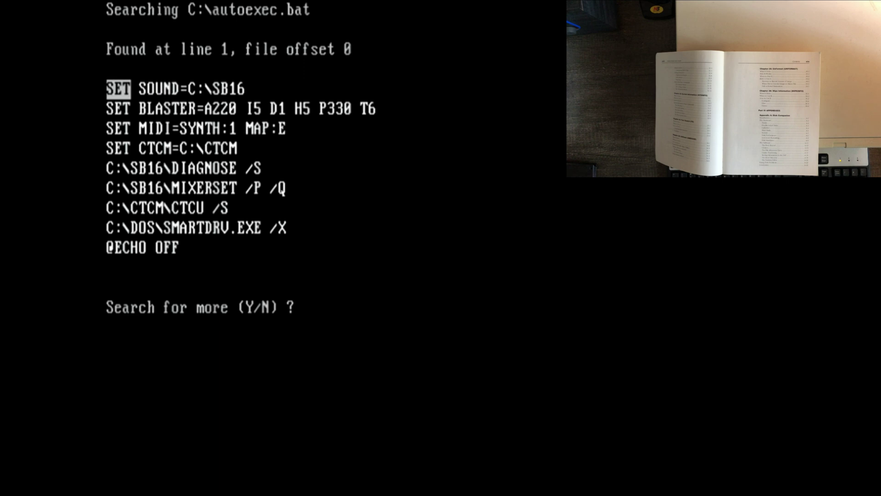
- Decline further matches to end Text Search and return to the C:\> prompt
key("n")
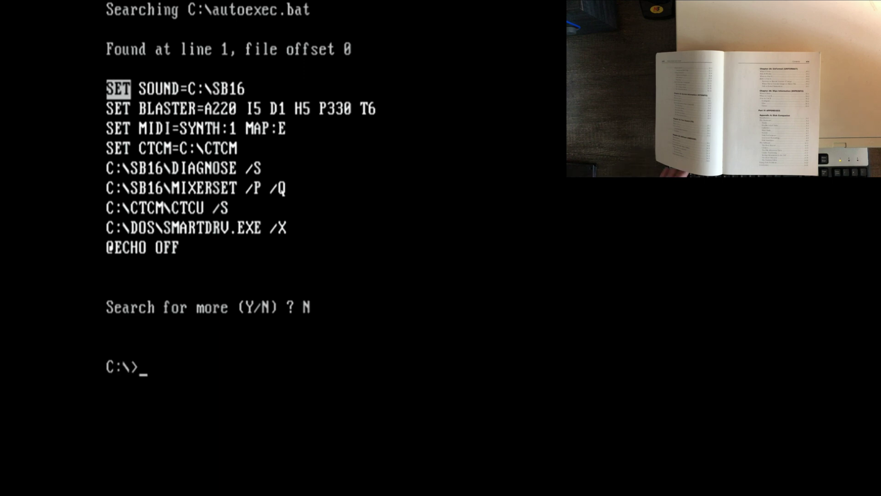
key("Return")
key("Return")
key("Return")
key("Return")
key("Return")
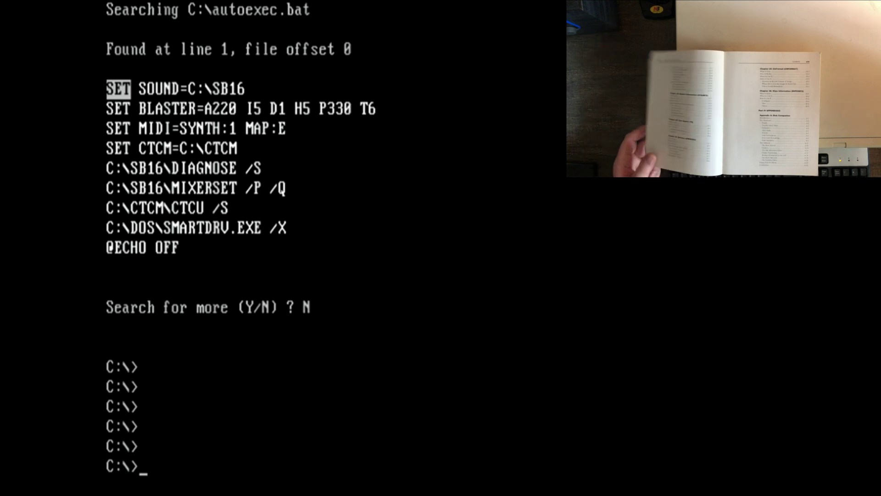